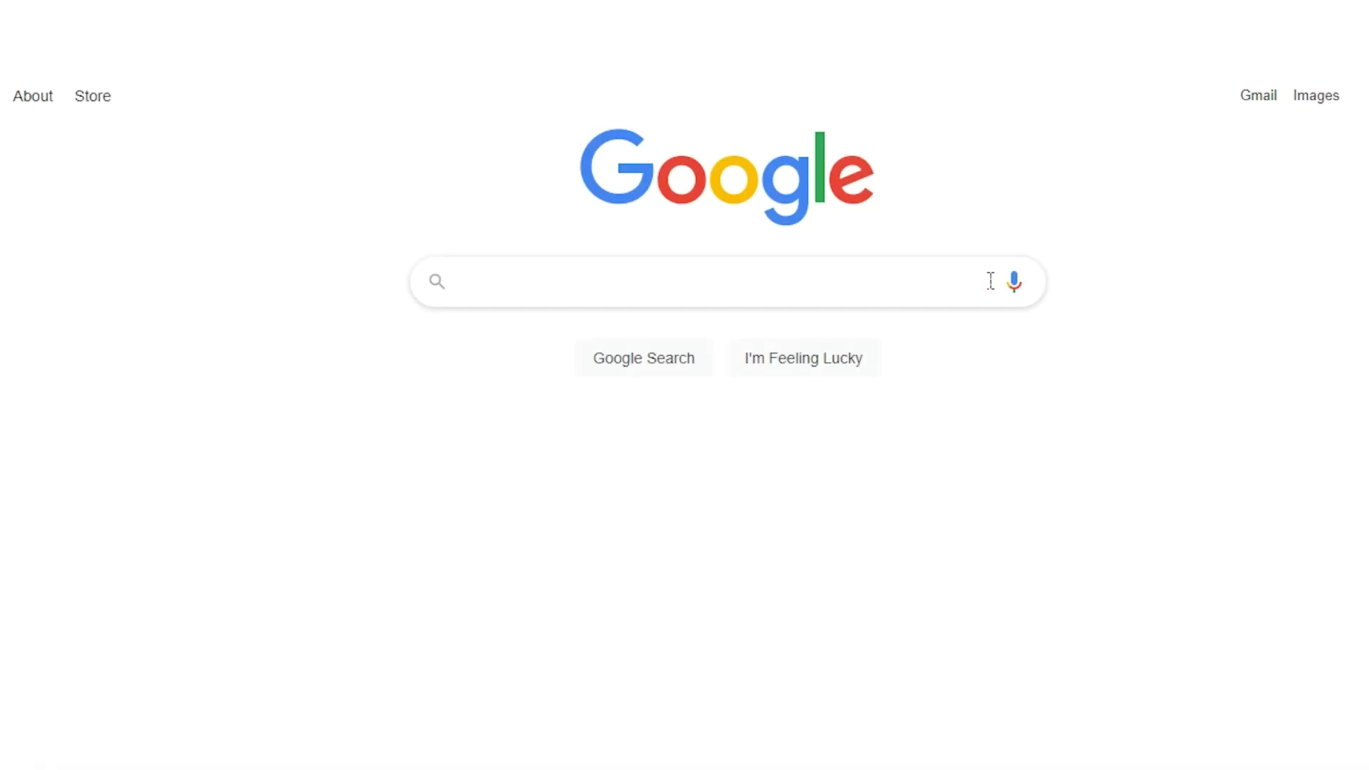
Search Google for drill tools and browse further through the sponsored product listings.
type("drill tools")
key("Return")
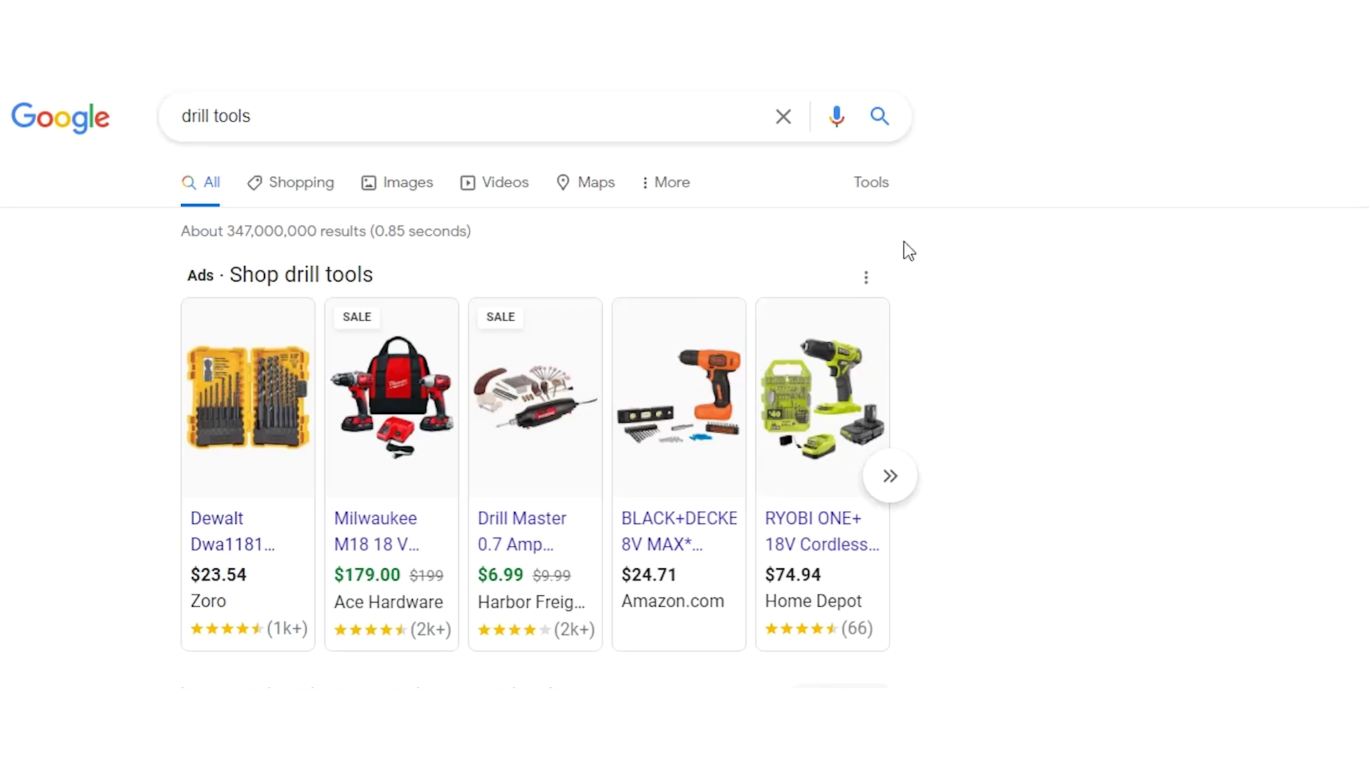
left_click(894, 479)
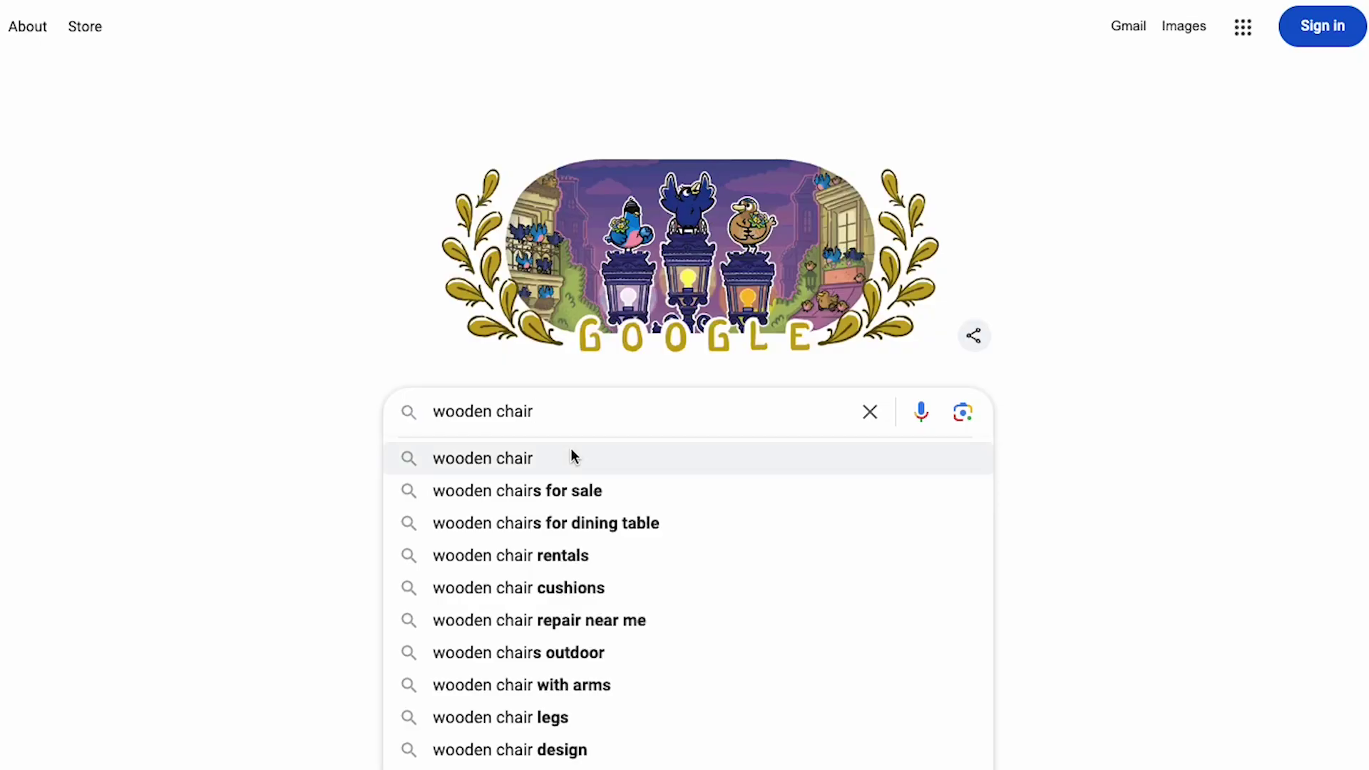
Open the sponsored Colebrook Dining Chair from a Google search for wooden chair and add it to the cart.
left_click(570, 448)
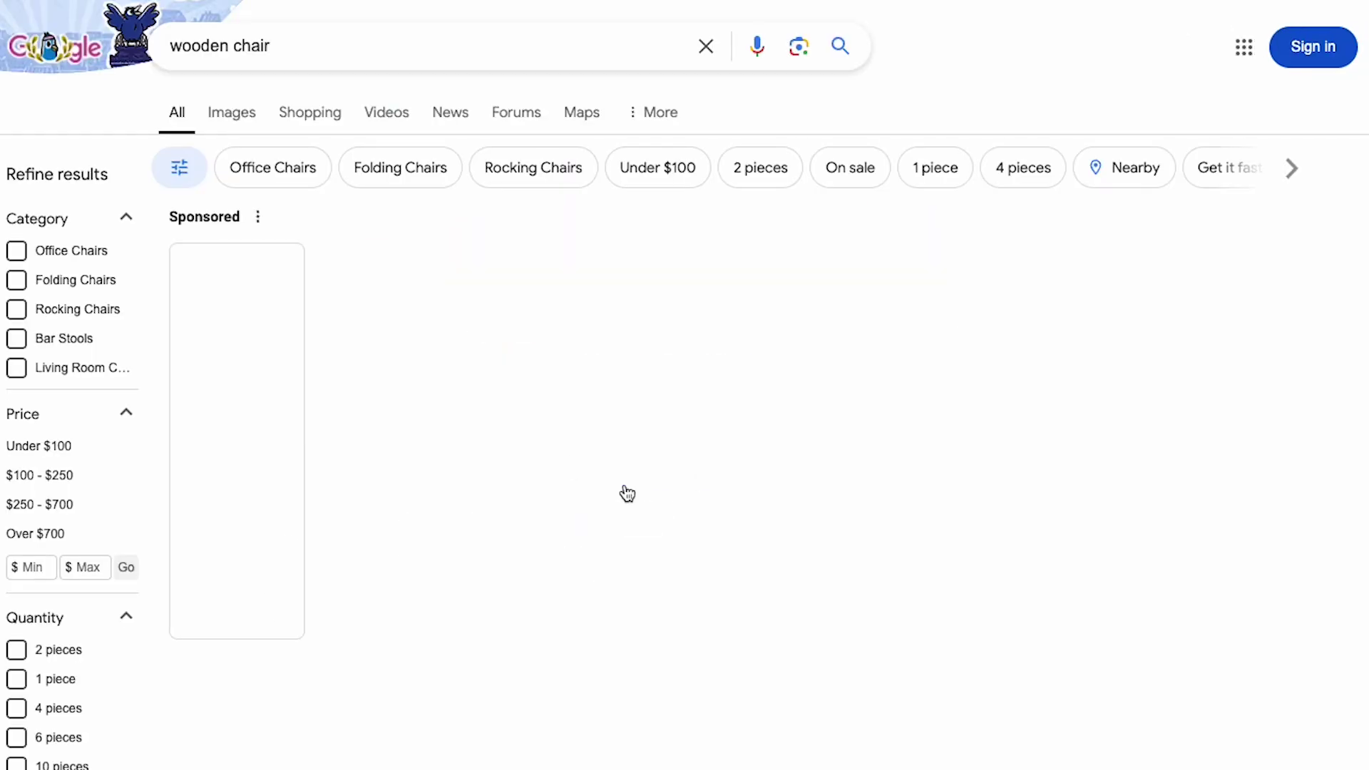
left_click(250, 354)
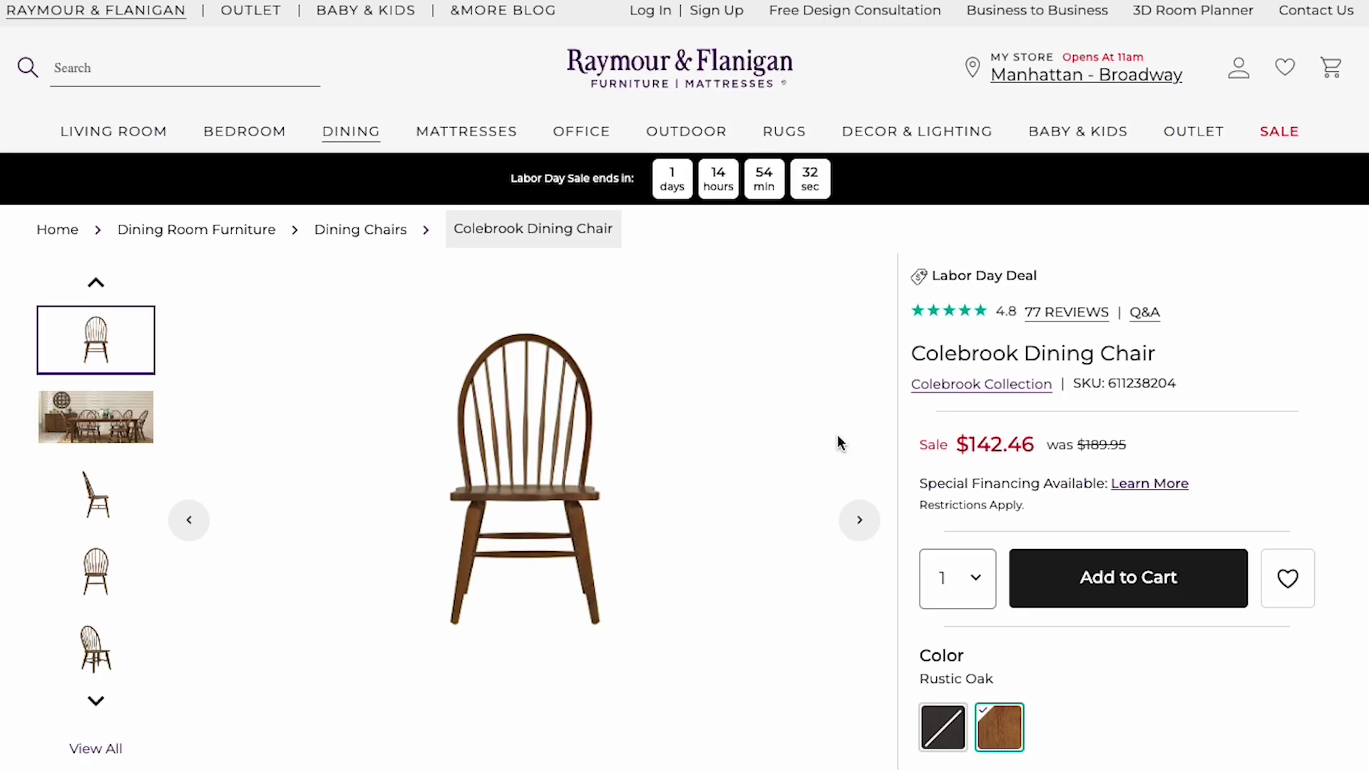
left_click(1127, 577)
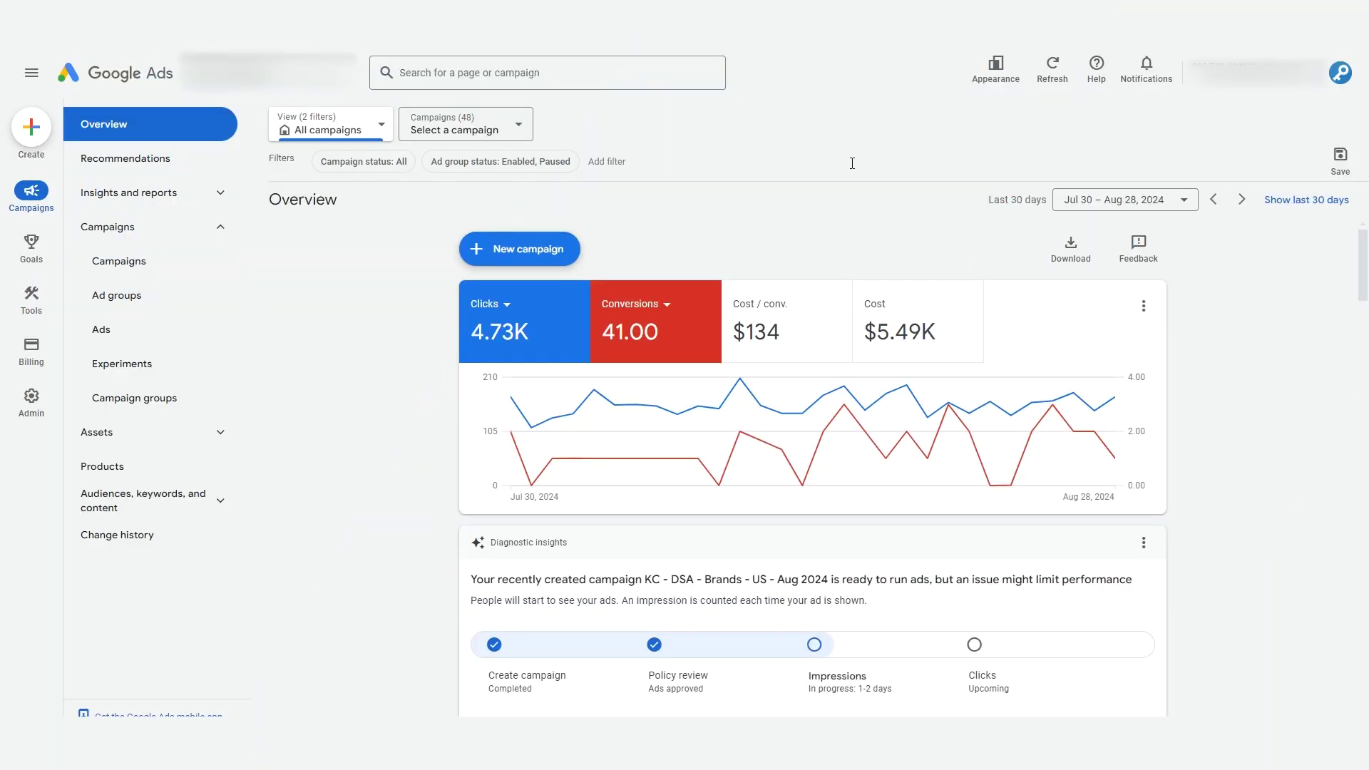
In the Google Ads account settings, add "toy" and "how to make" as account-level phrase-match negative keywords.
left_click(31, 399)
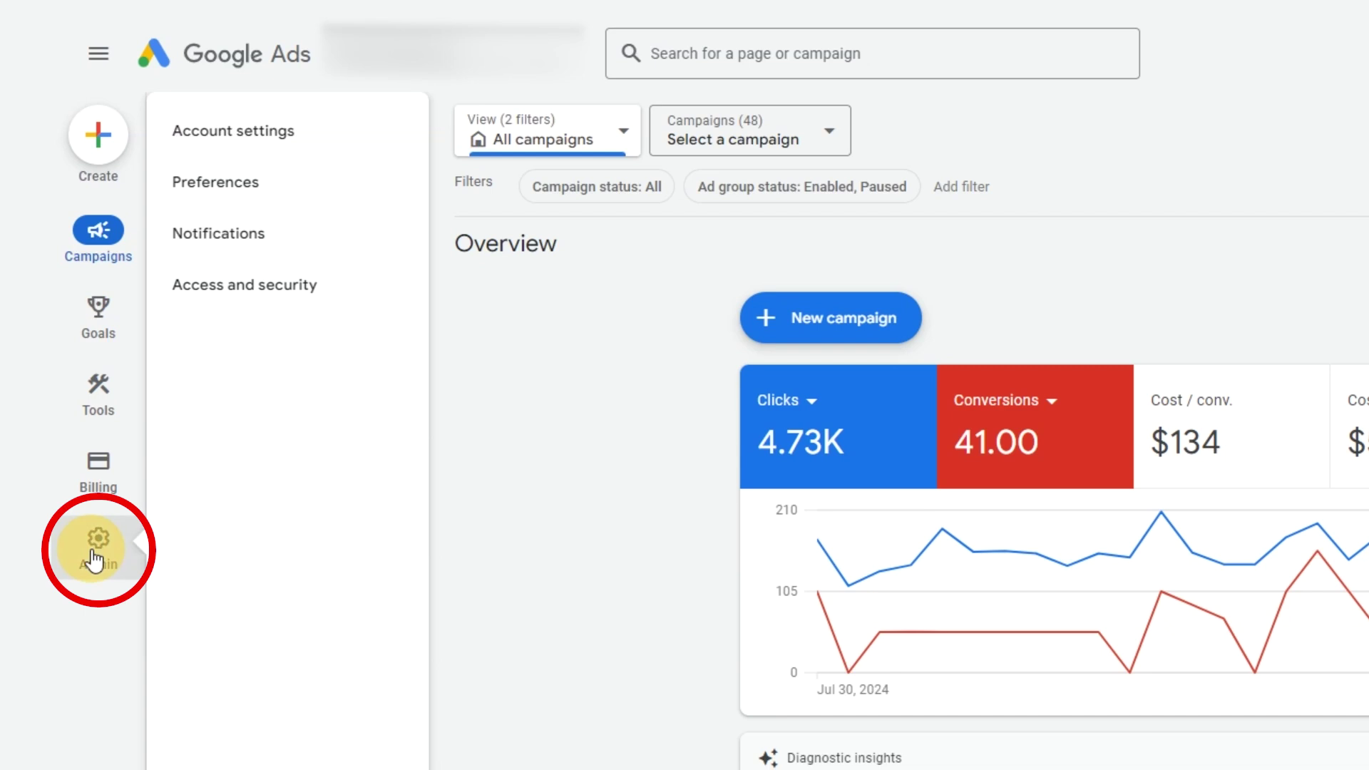
left_click(95, 560)
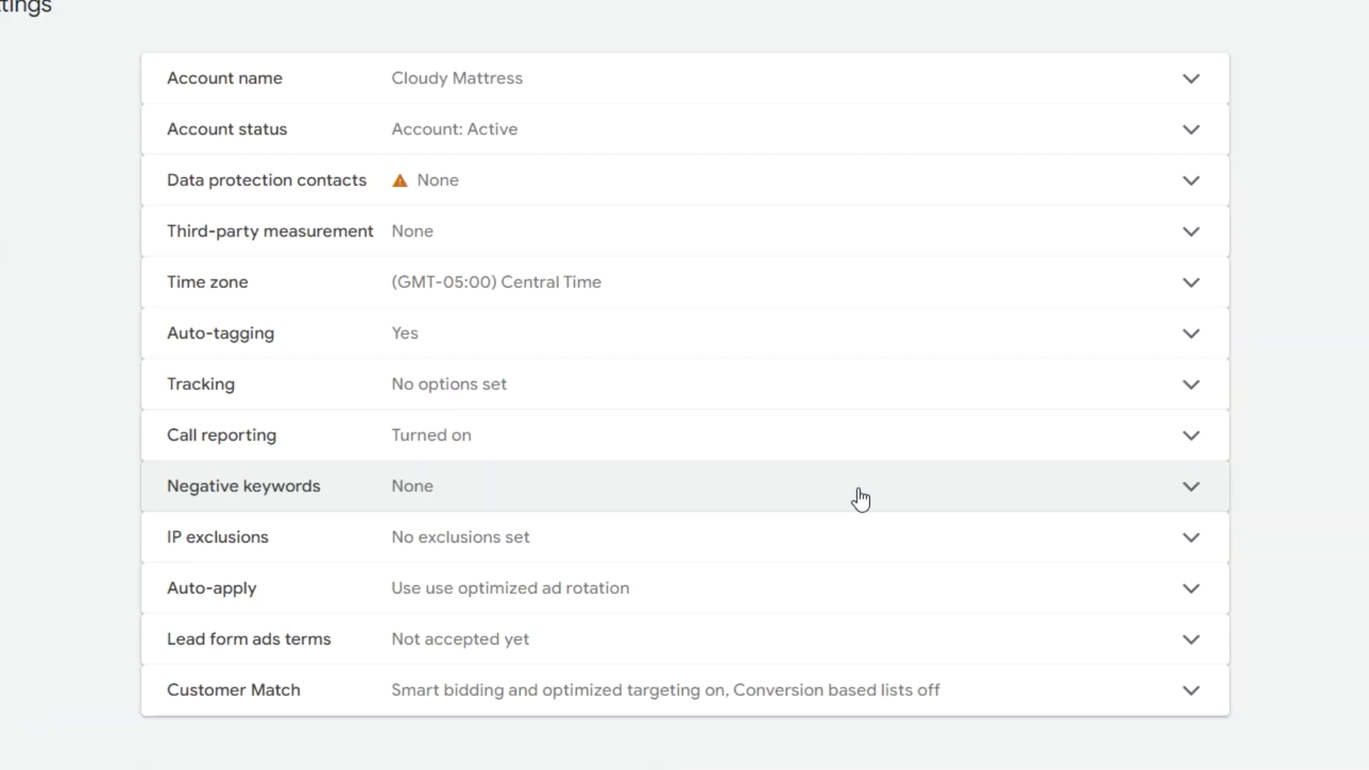
left_click(861, 499)
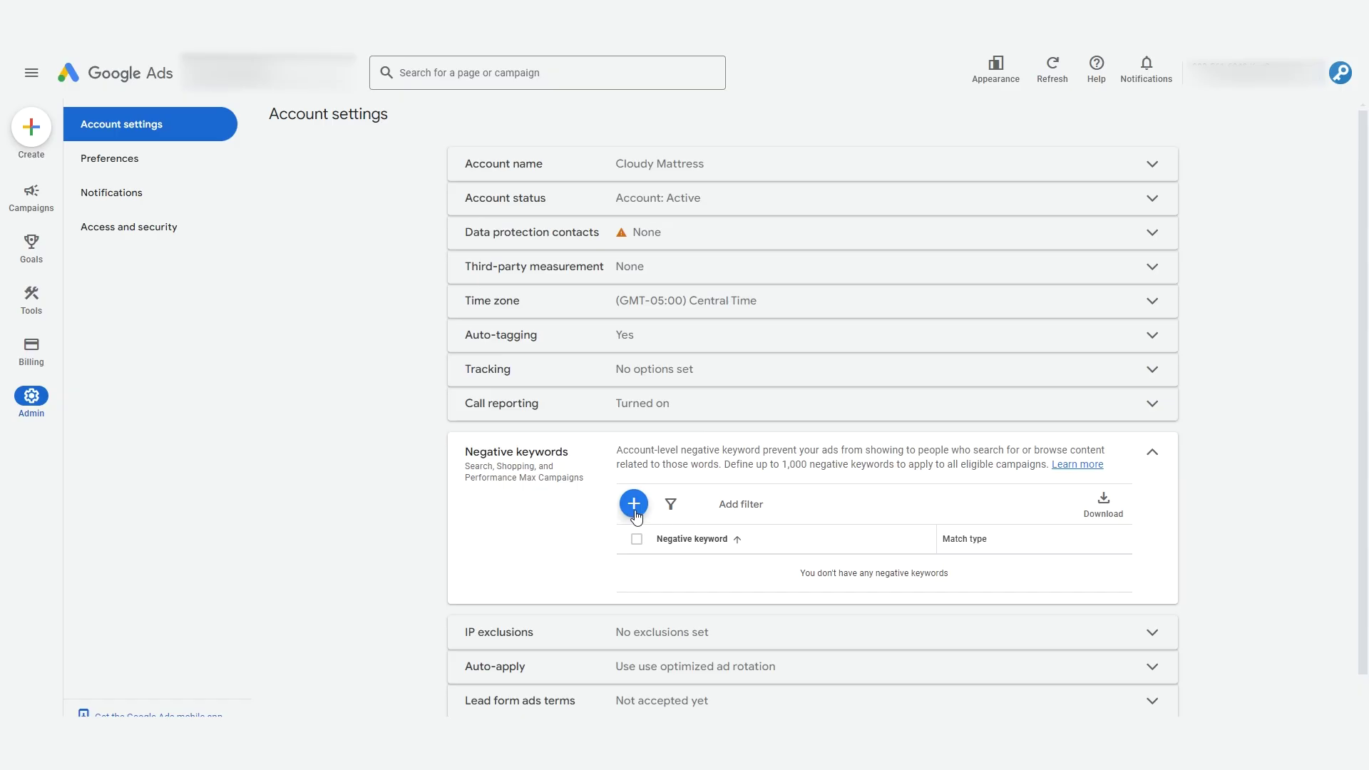
left_click(633, 503)
type("\"")
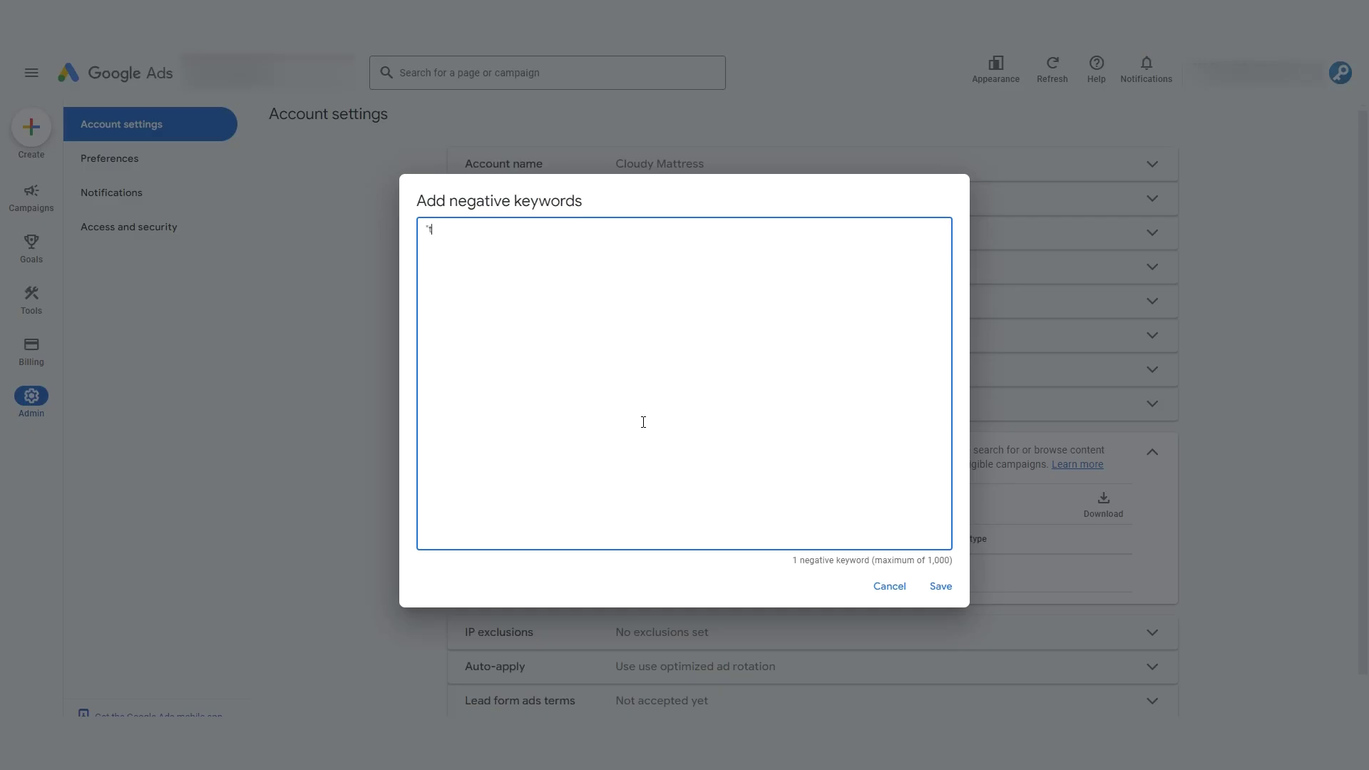
type("toy\" \"how to make\"")
left_click(941, 585)
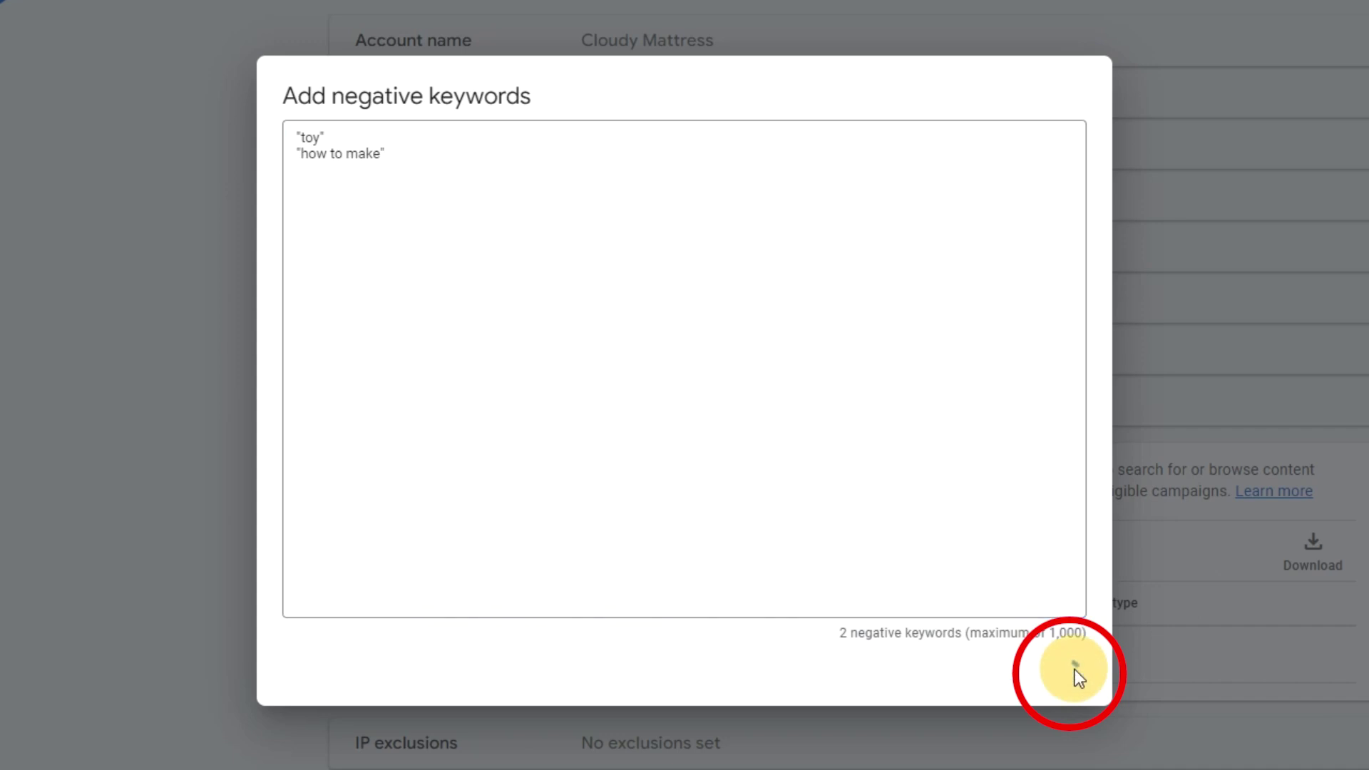
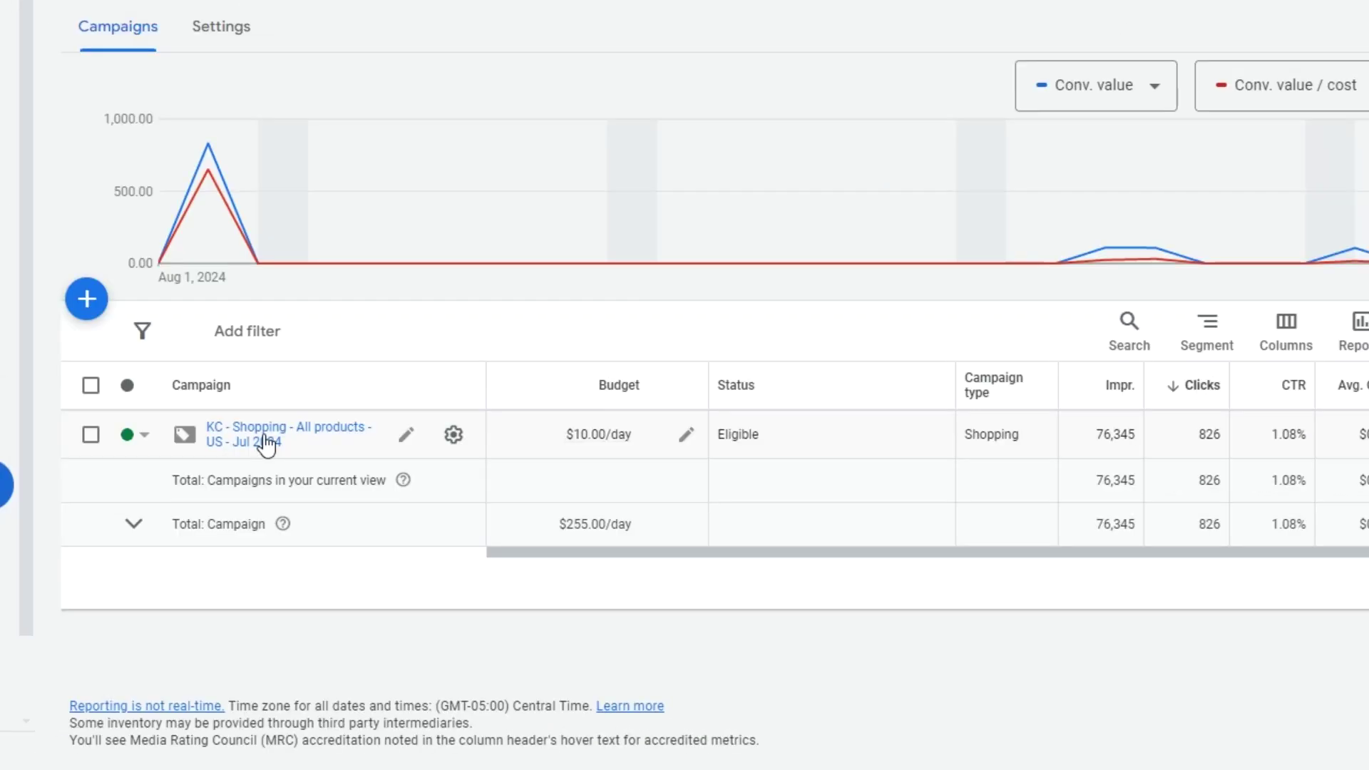
Open the search terms report for the hiend ad group of the KC - Shopping - All products - US - Jul 2024 campaign.
left_click(405, 505)
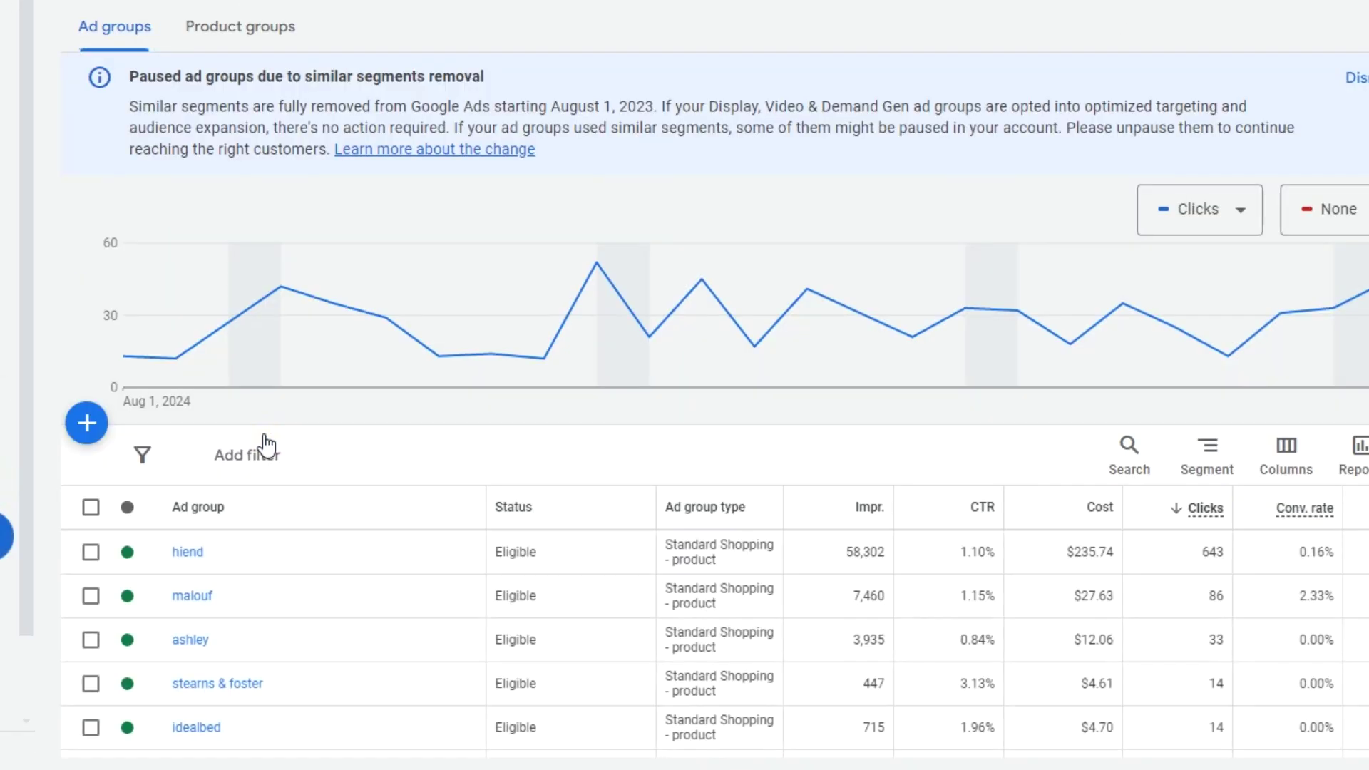
left_click(183, 558)
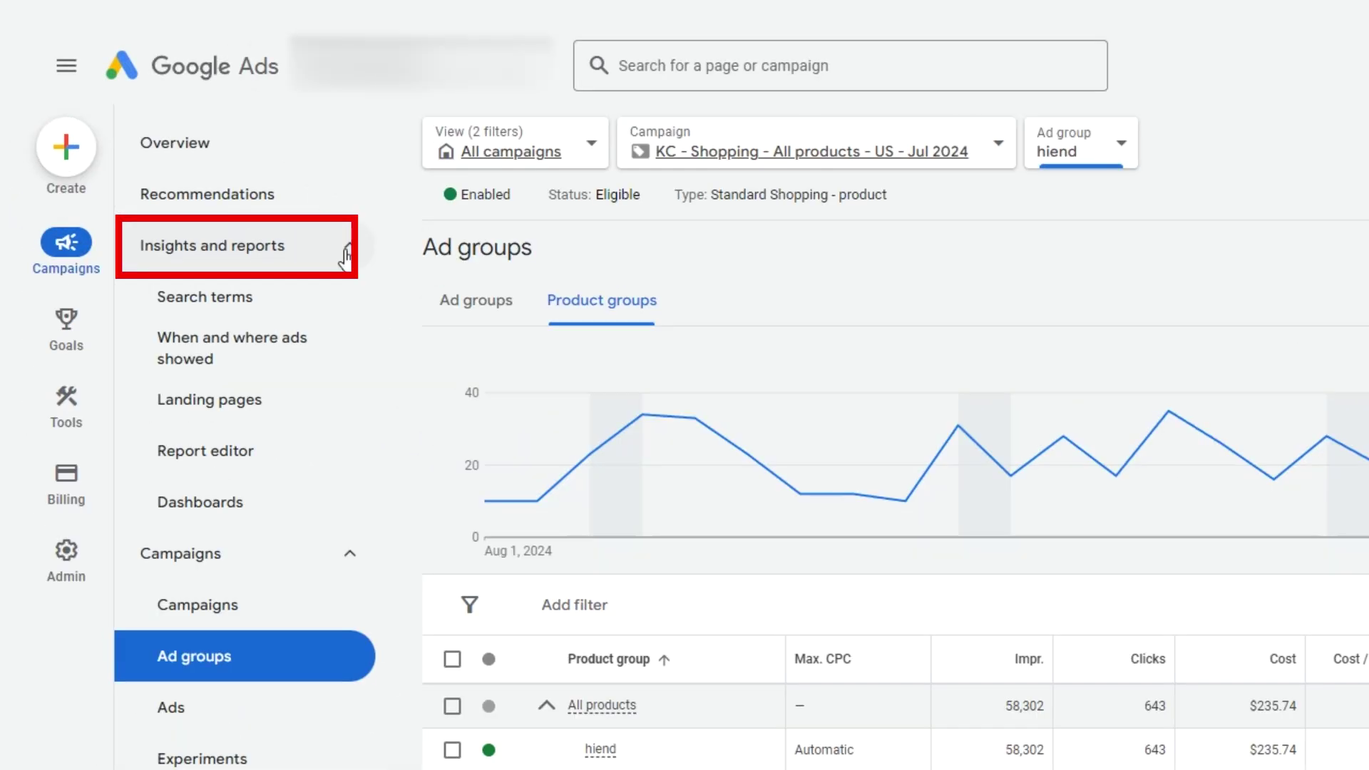
left_click(345, 255)
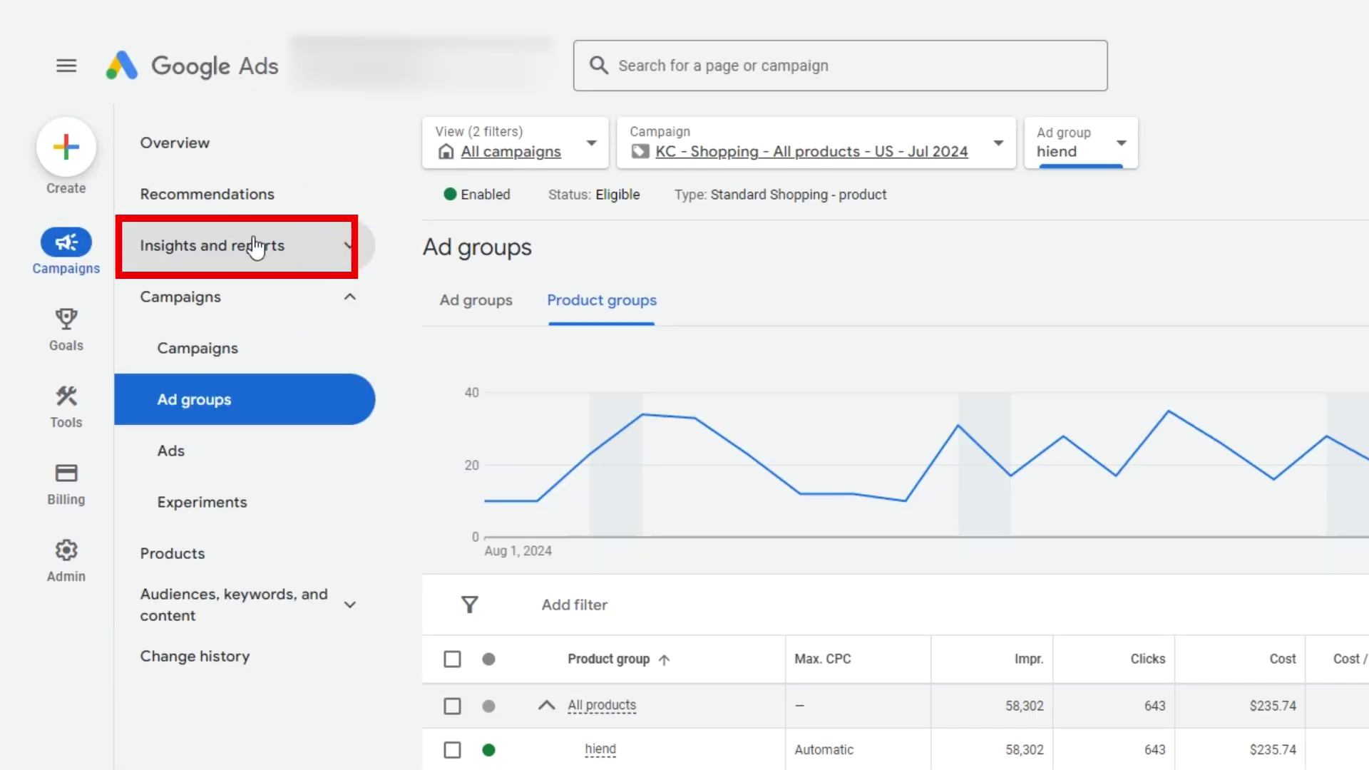
left_click(345, 250)
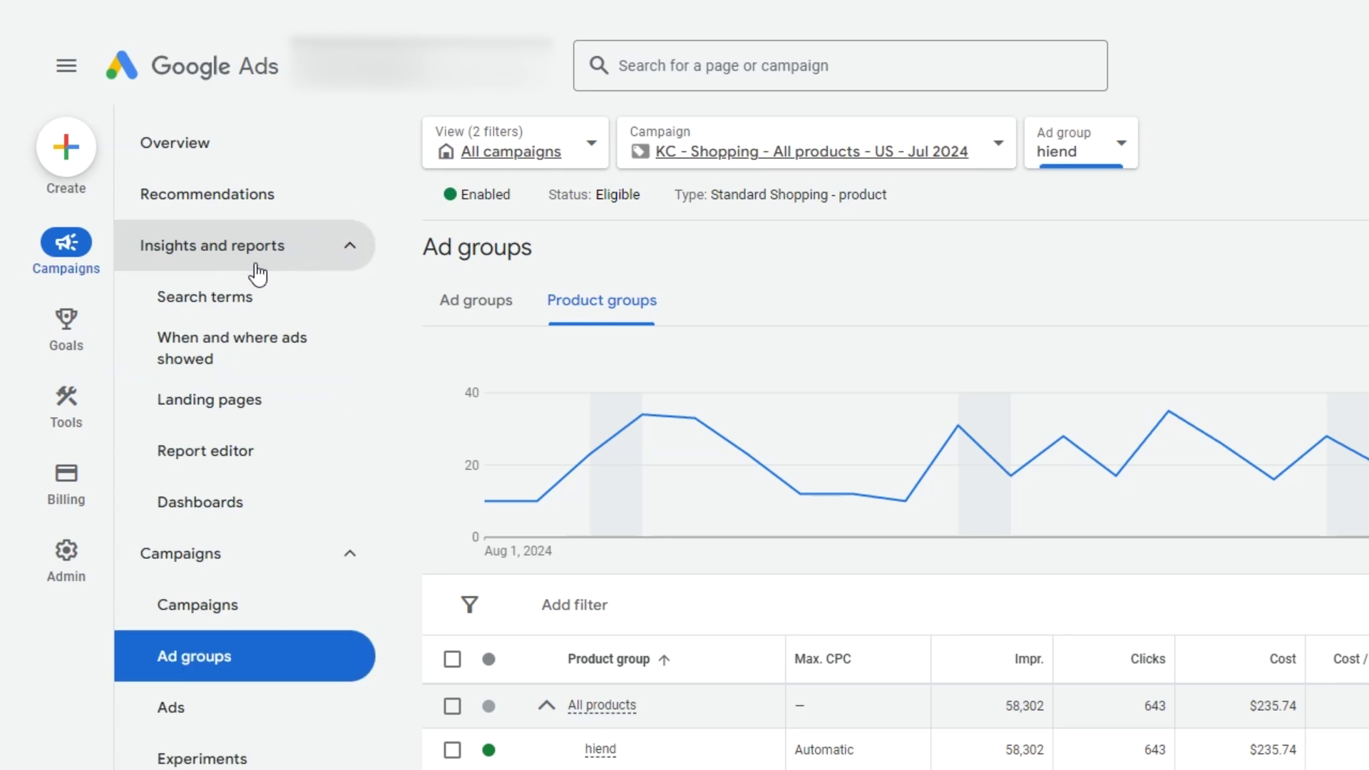
left_click(233, 307)
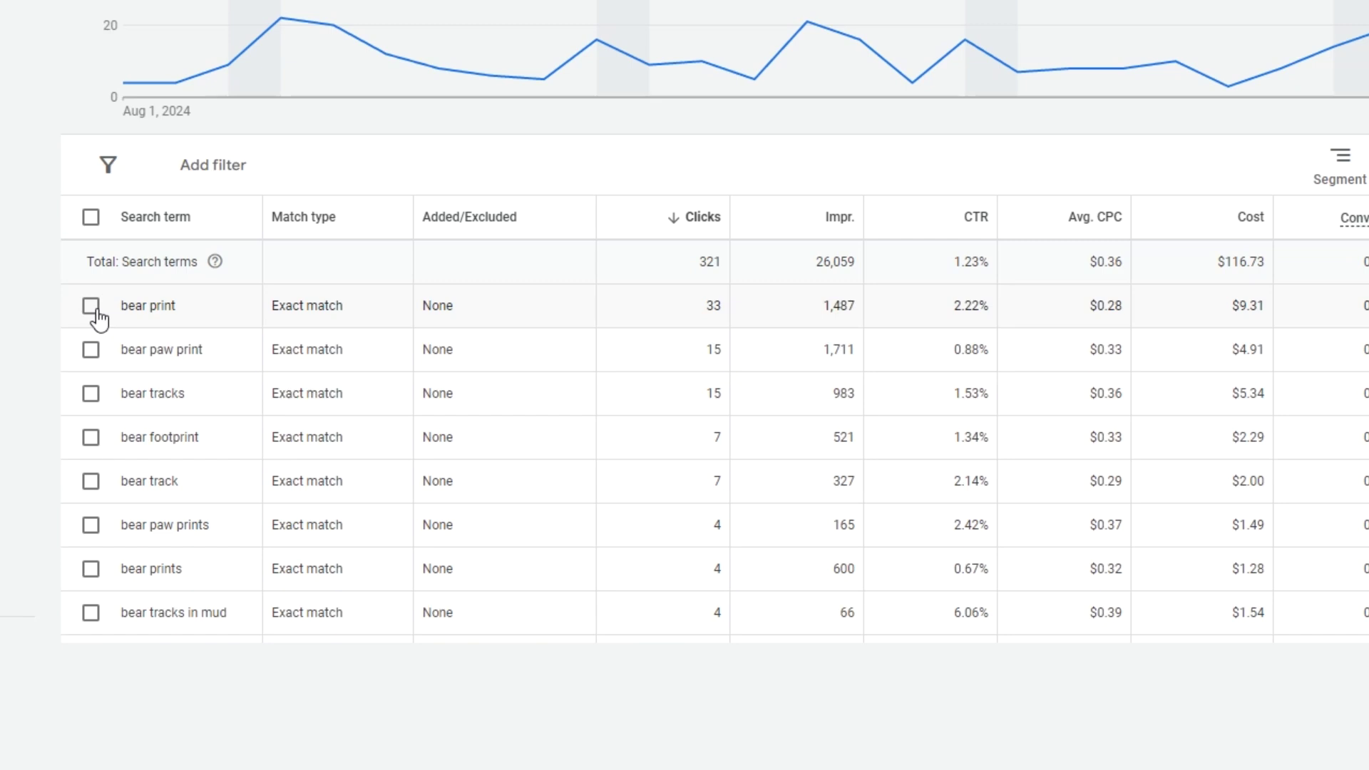
Add the search term bear print as an exact-match negative keyword, [bear print], at the ad group level.
left_click(93, 308)
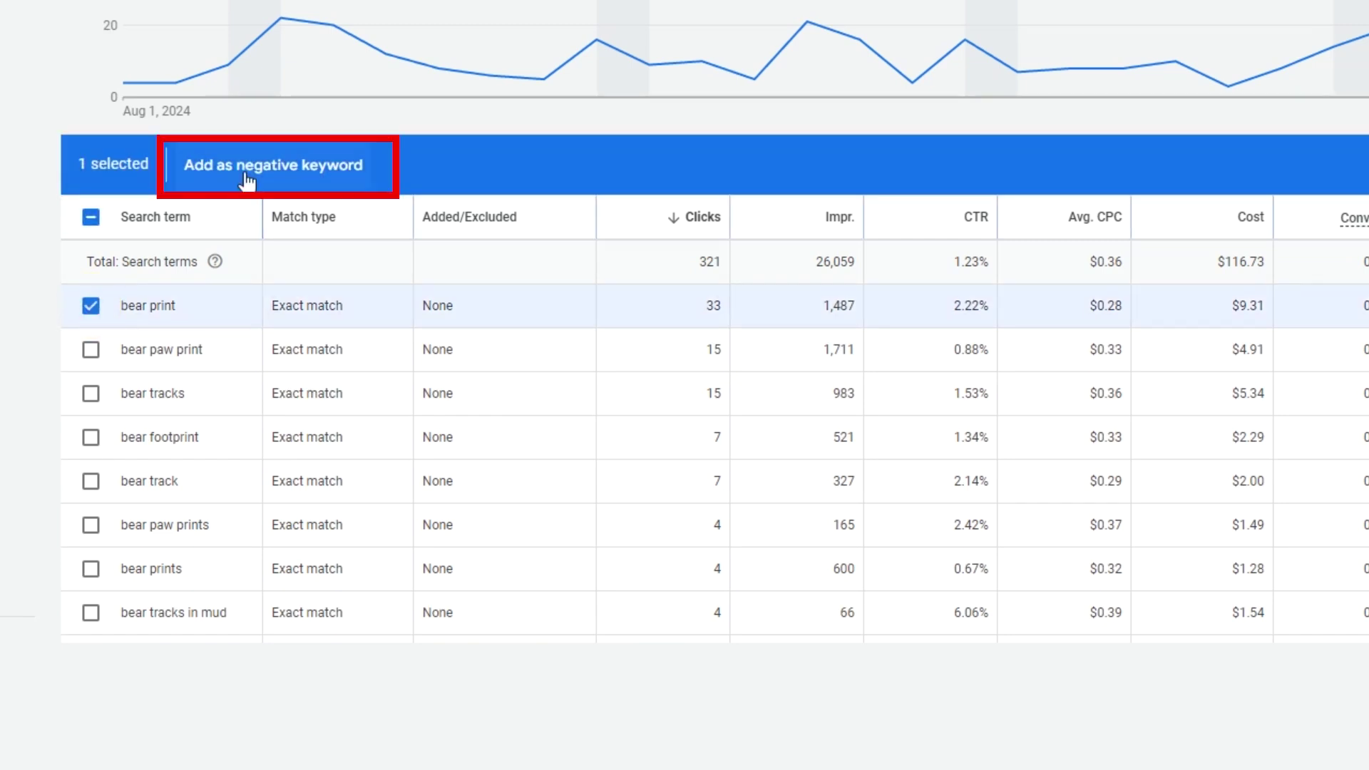
left_click(284, 177)
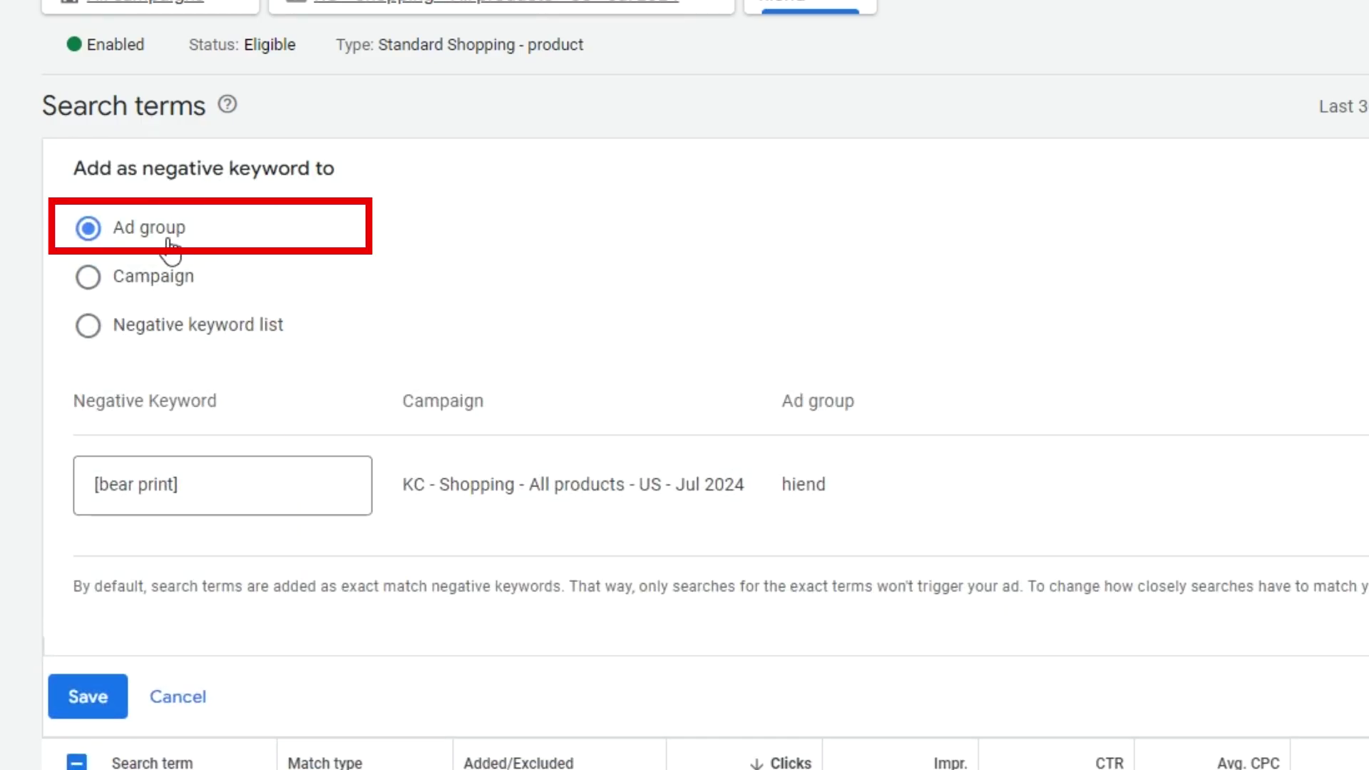
left_click(88, 276)
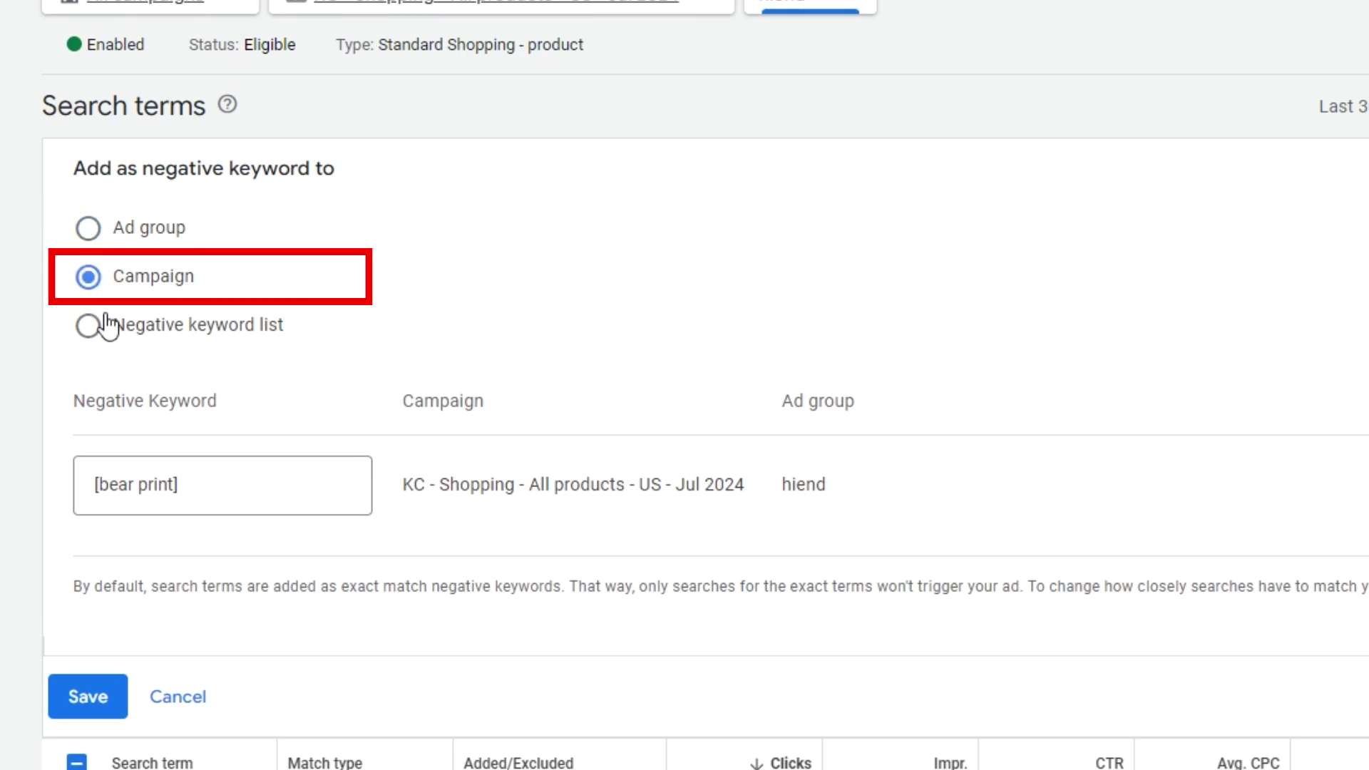
left_click(89, 326)
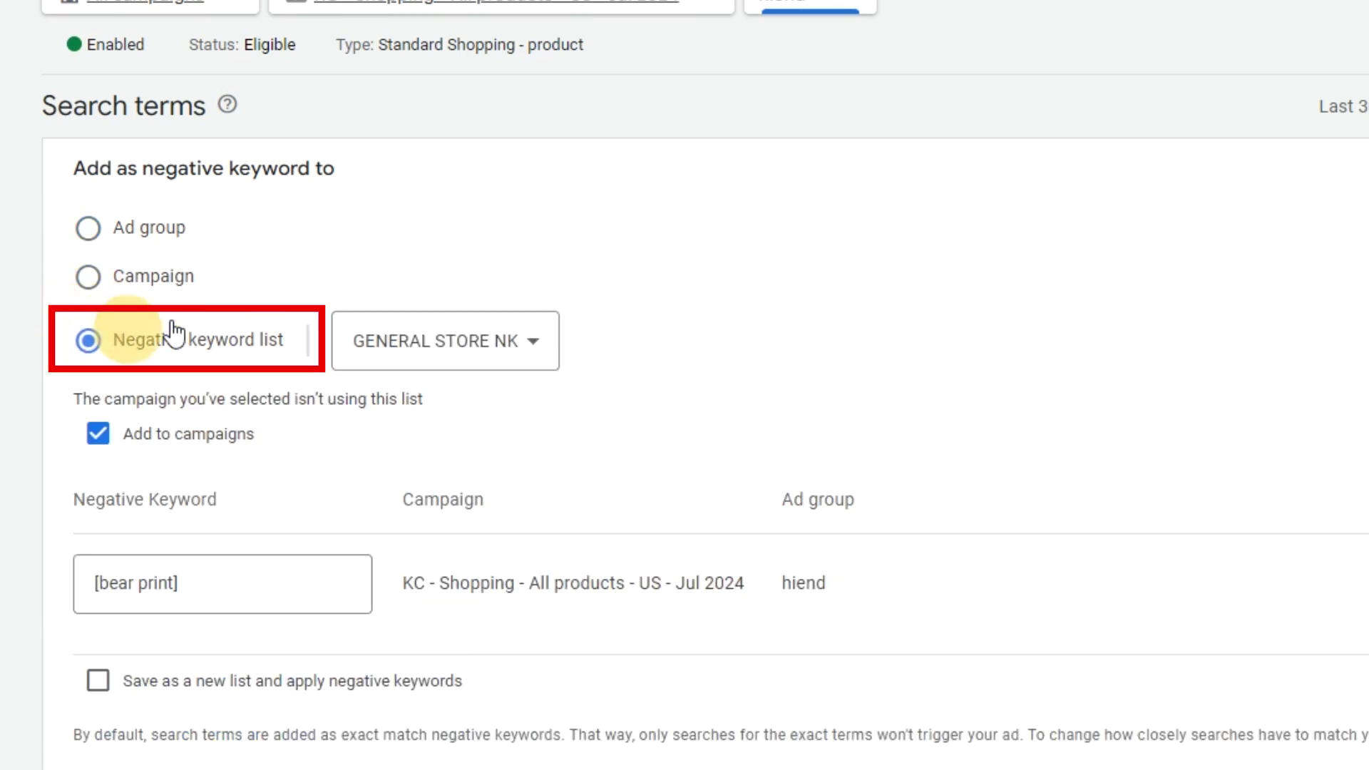
left_click(88, 228)
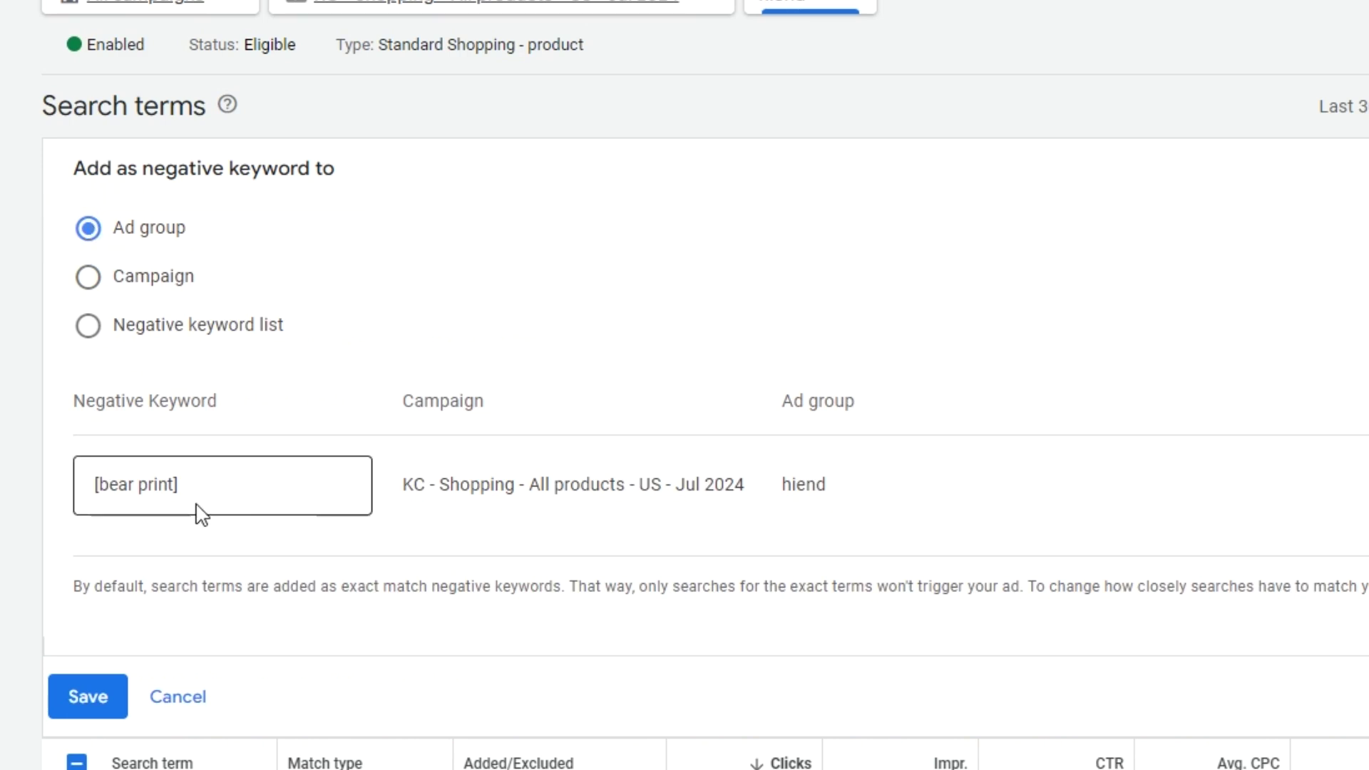
left_click(102, 489)
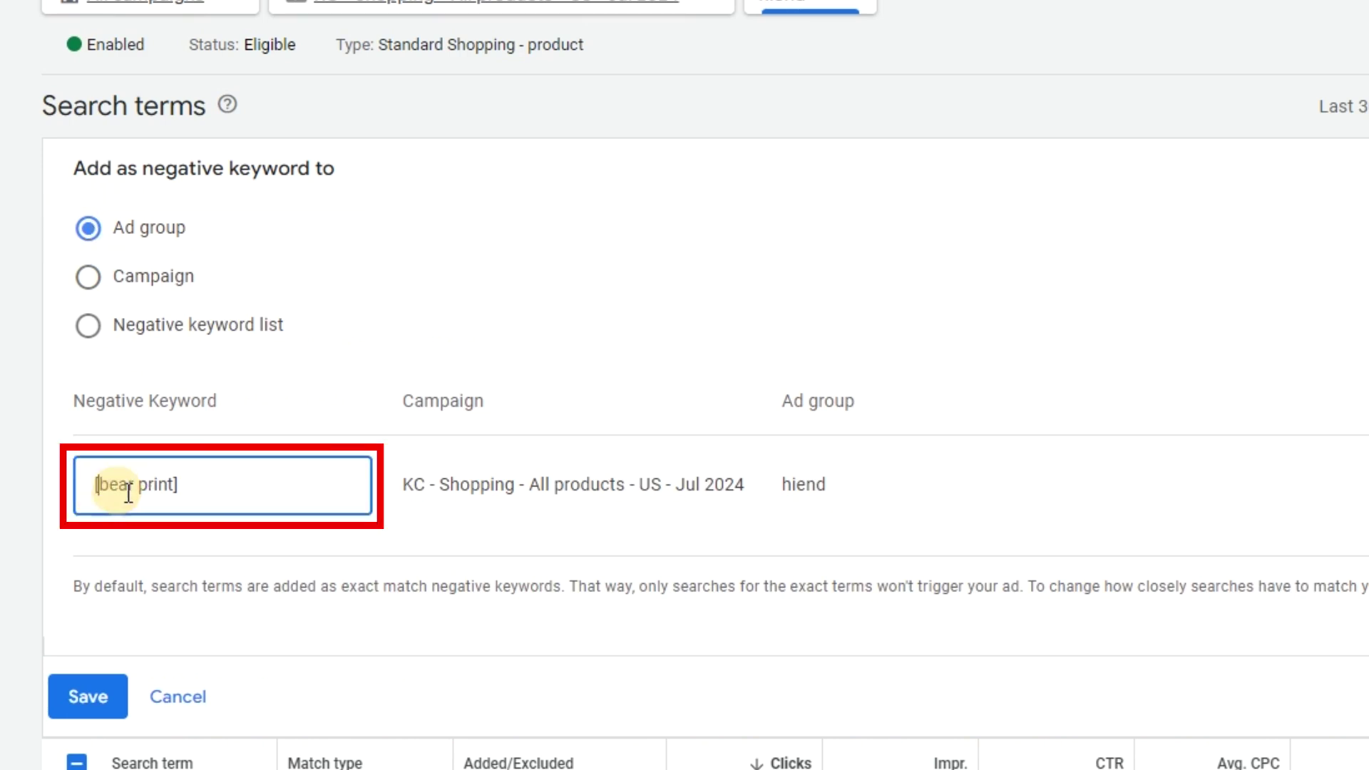
left_click(190, 489)
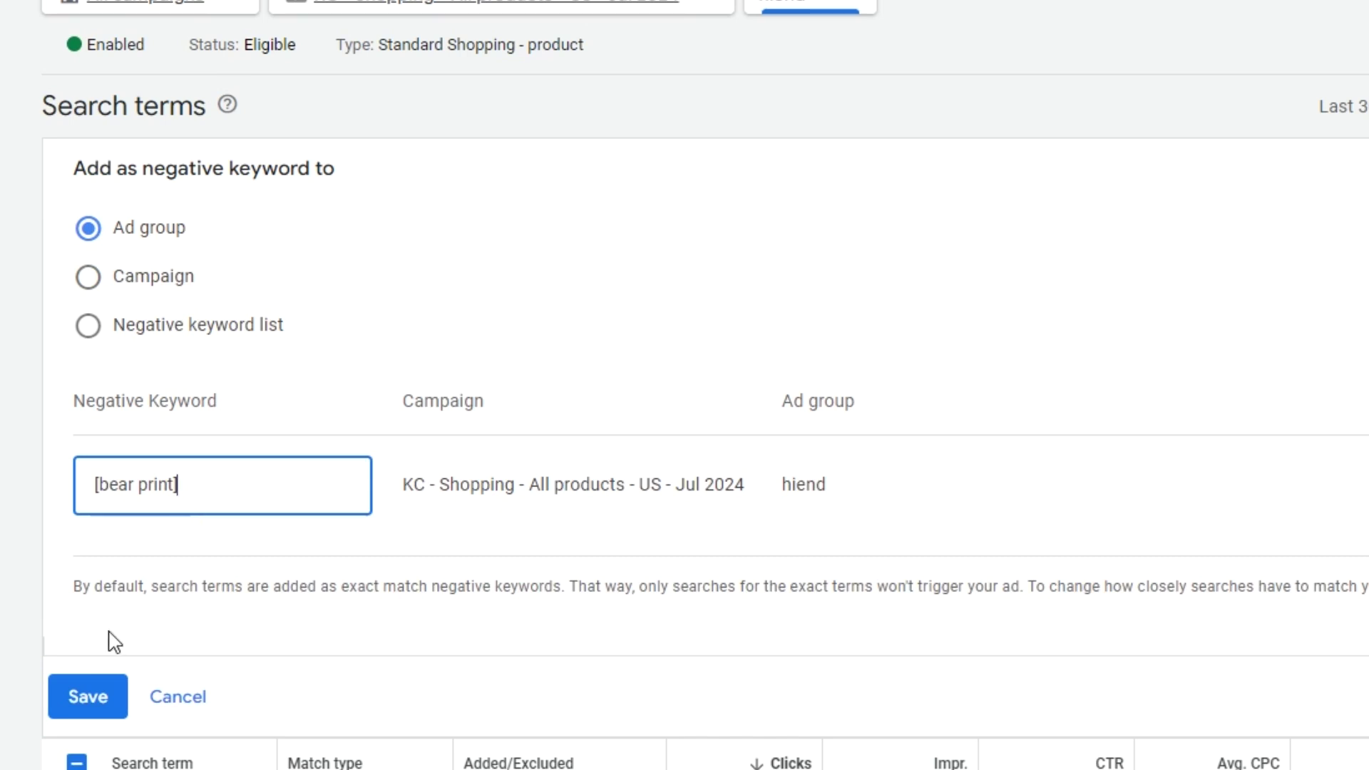
left_click(101, 695)
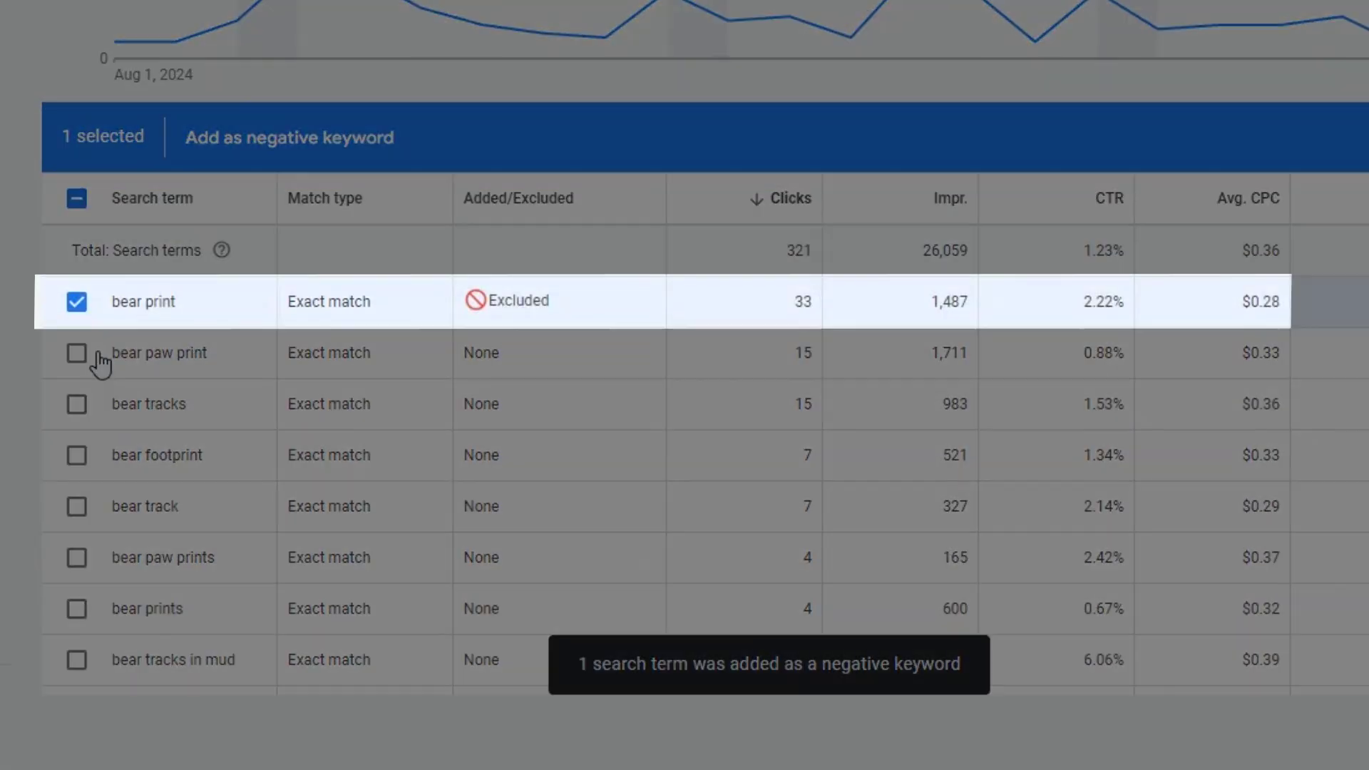
From the search term bear tracks in mud, save the phrase-match negative keyword "mud" to the ad group.
scroll(97, 510, "down", 2)
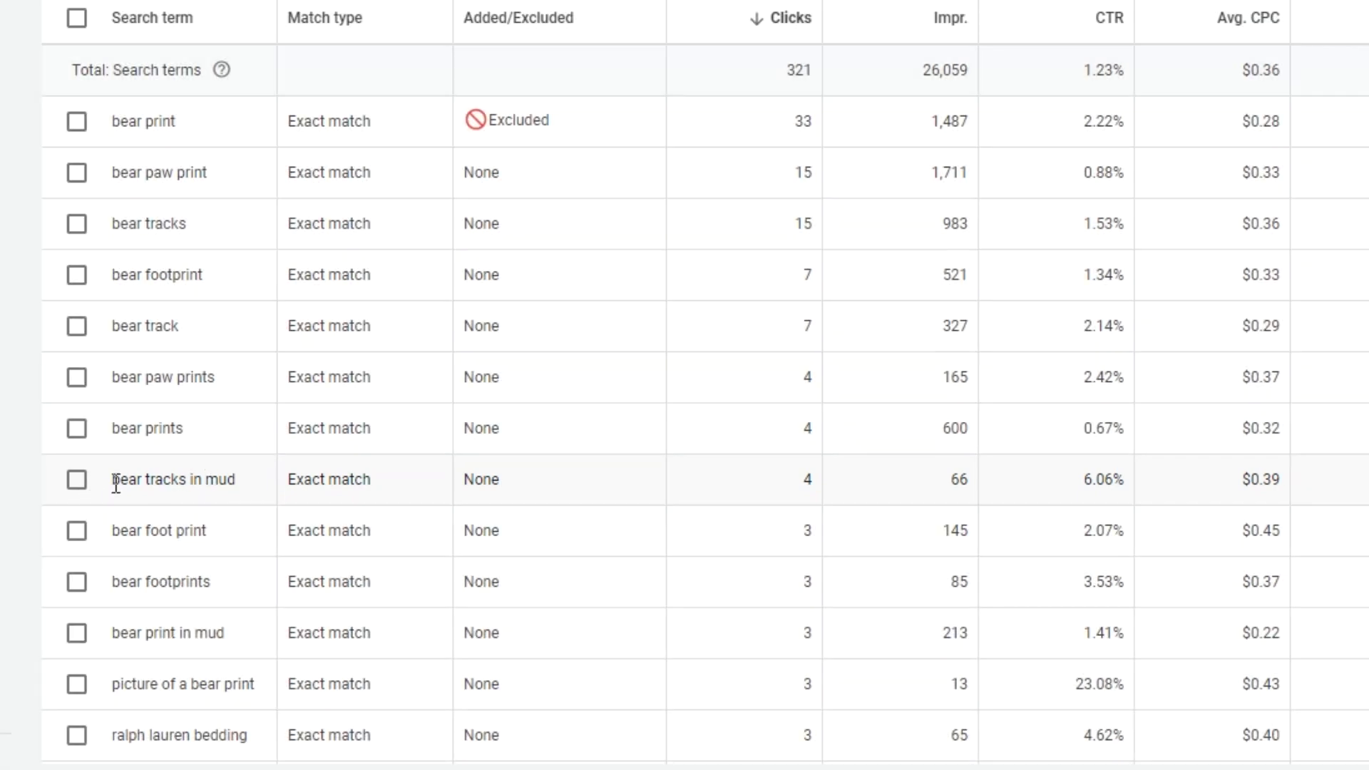
left_click(76, 479)
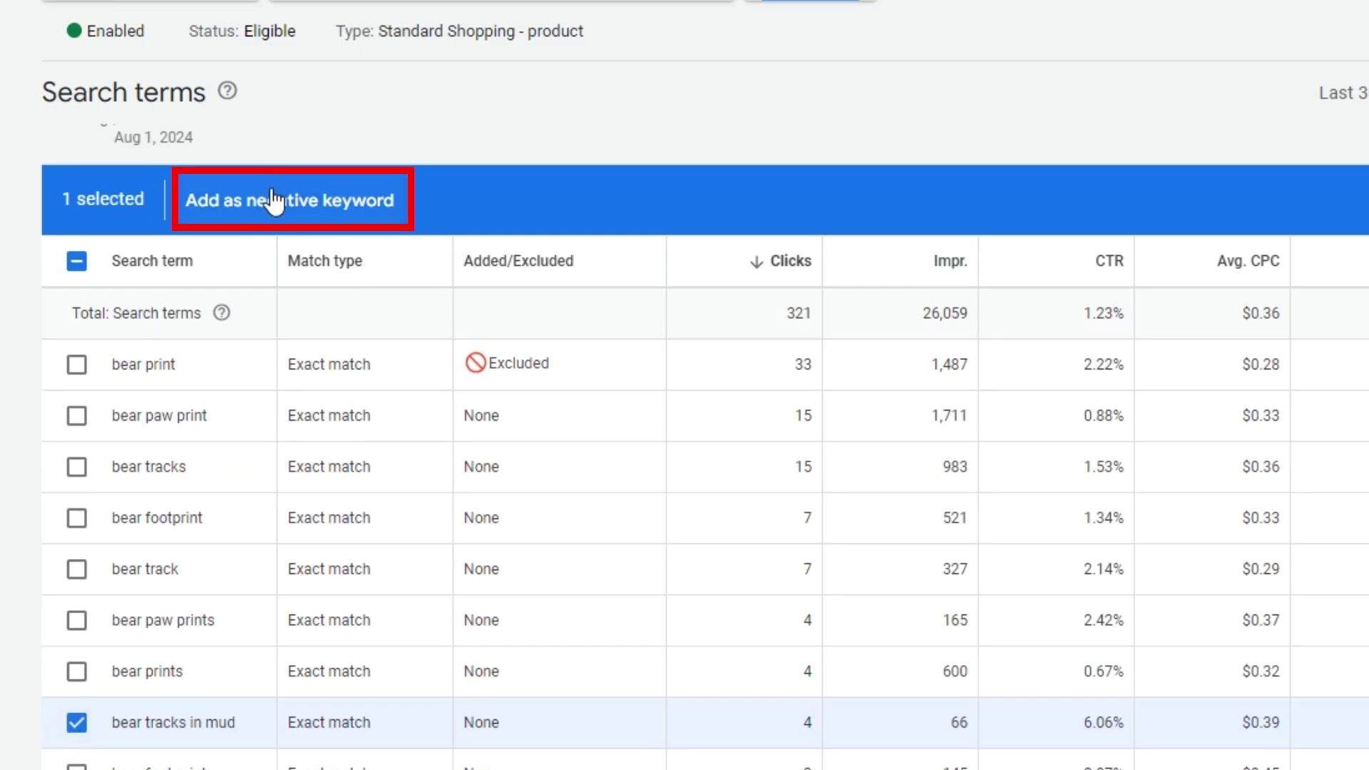
left_click(275, 202)
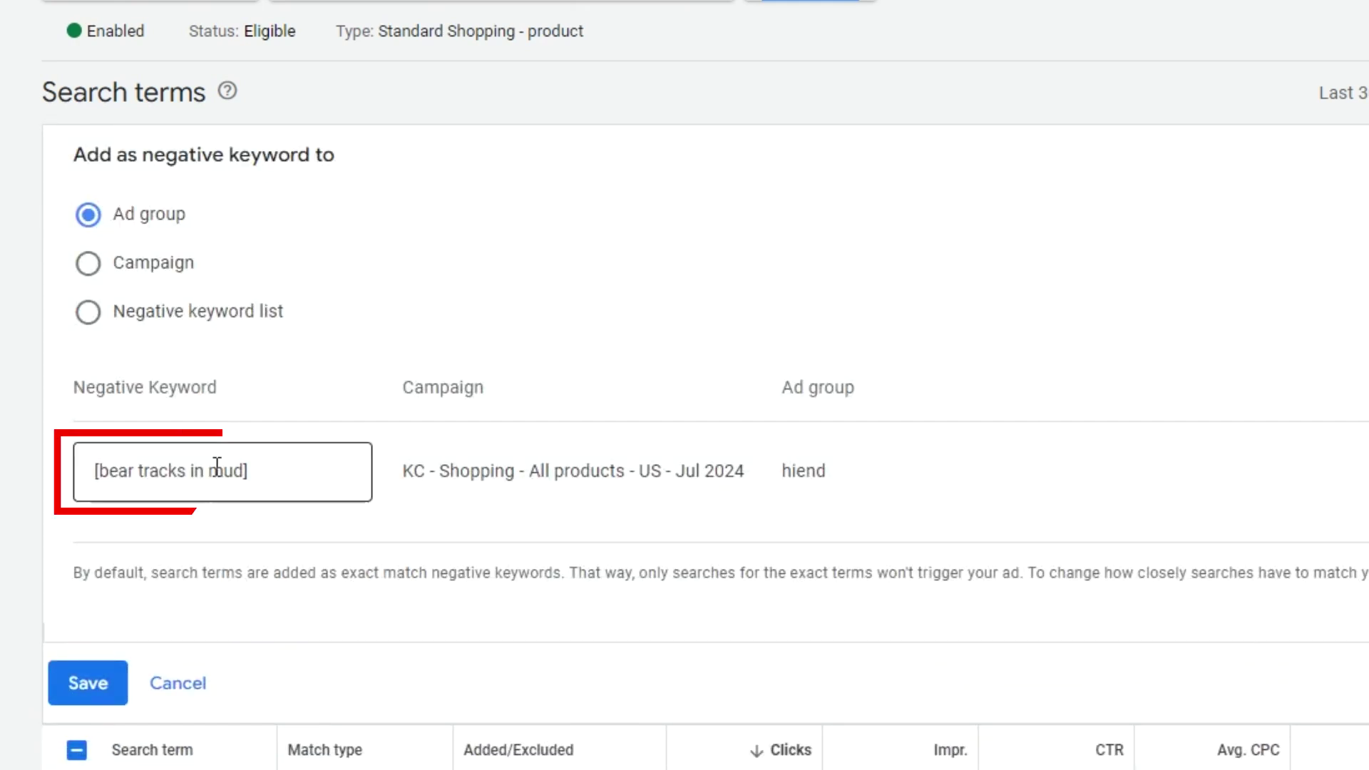
left_click_drag(208, 471, 57, 455)
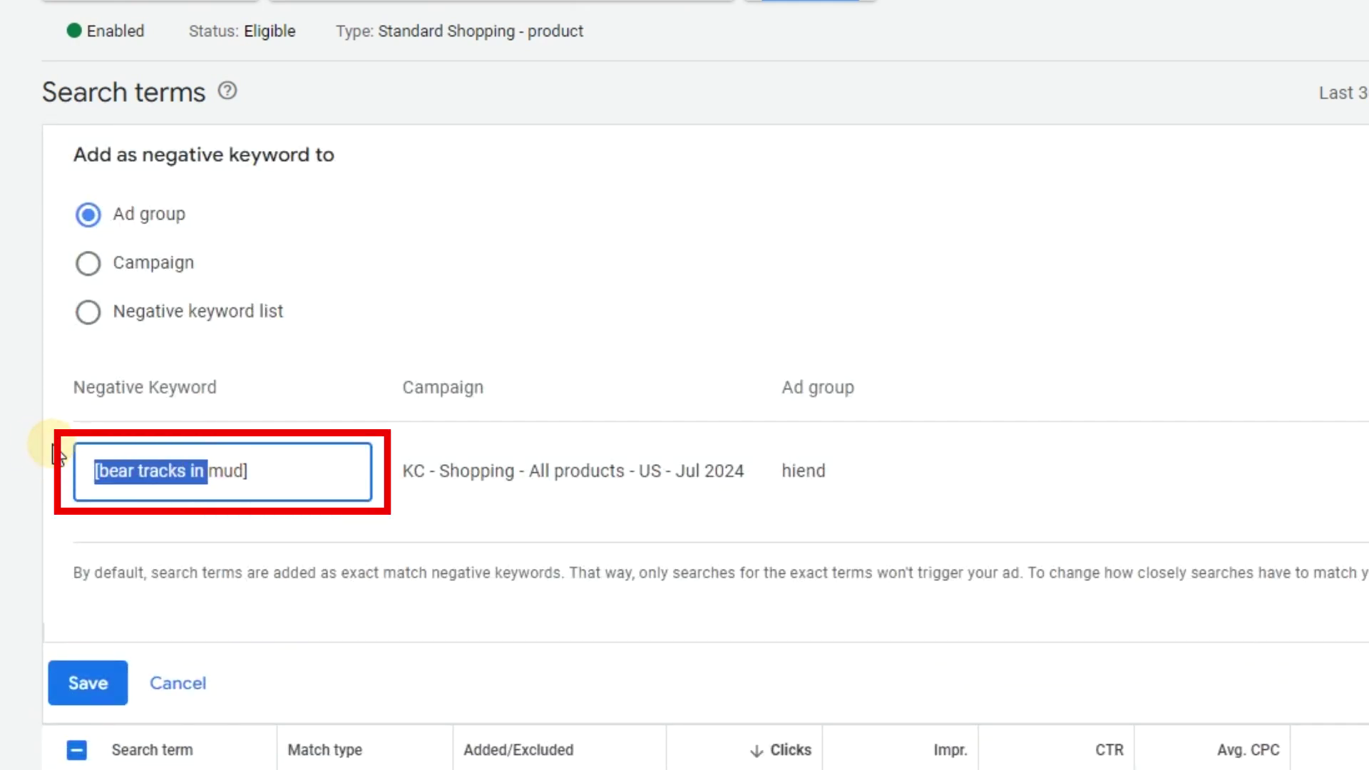
type("\"")
left_click(147, 469)
key("BackSpace")
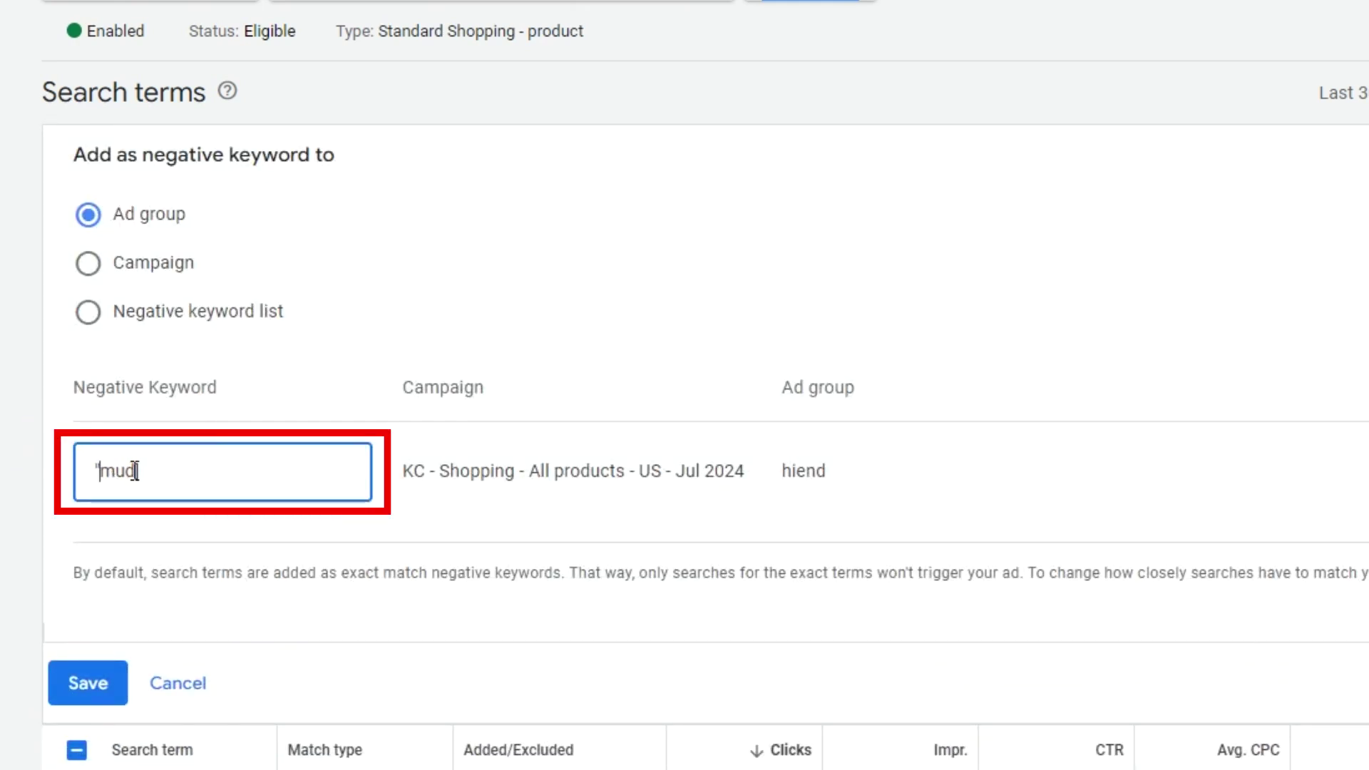
left_click(159, 467)
type("\"")
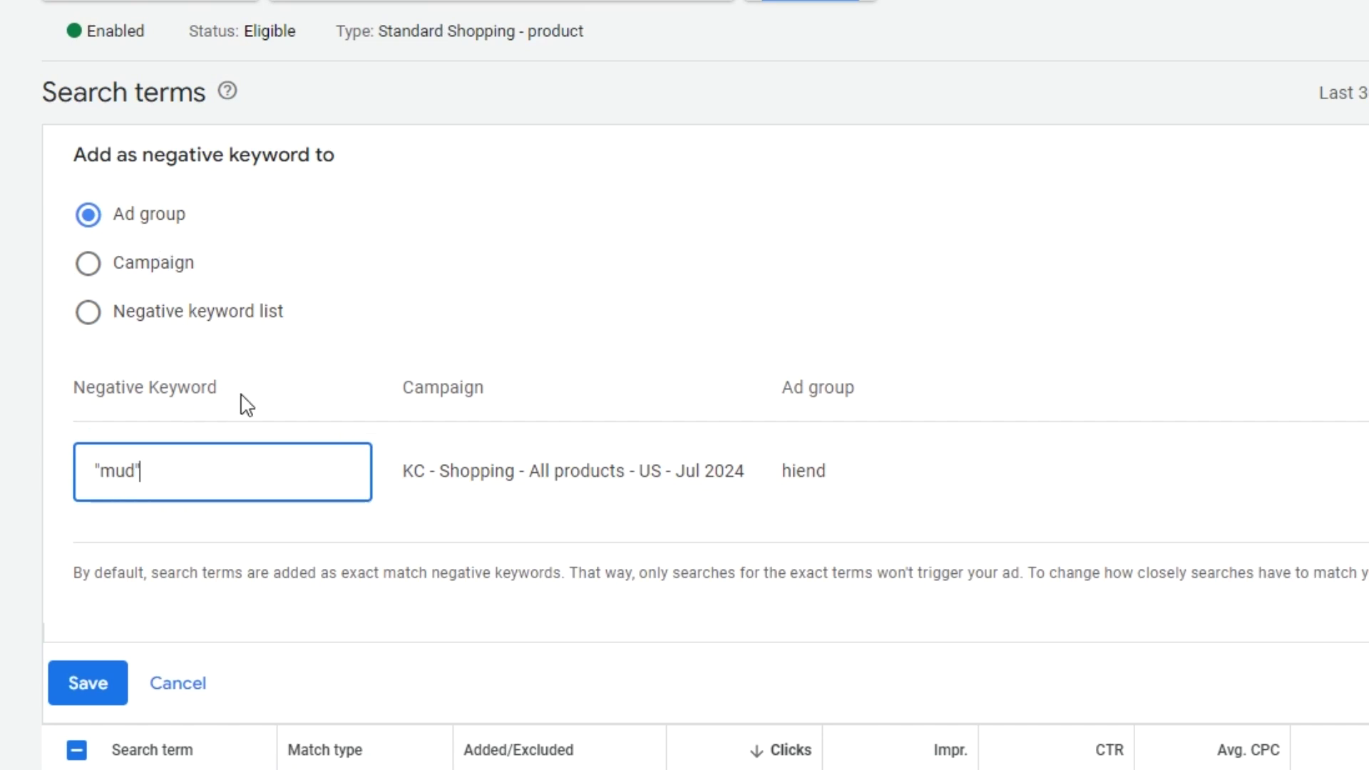
left_click(74, 685)
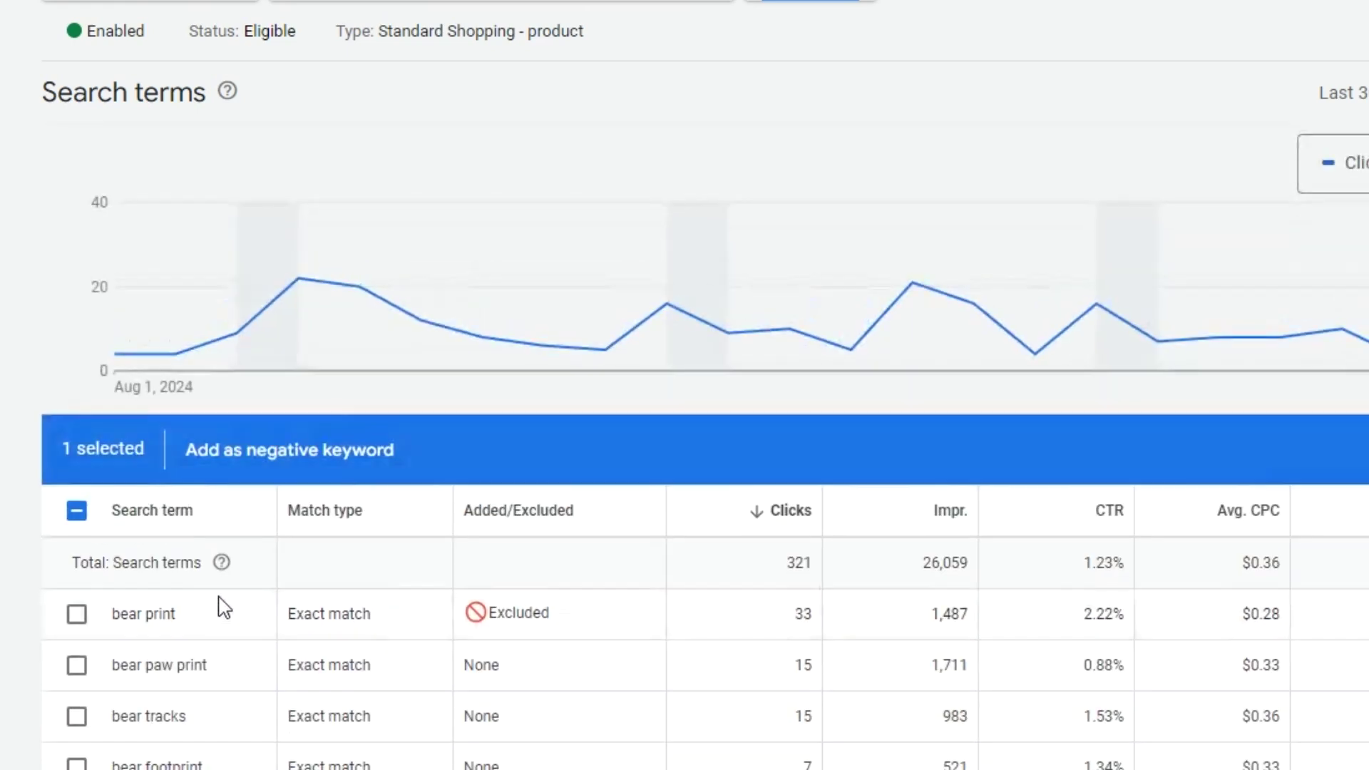
Select the search term picture of a bear print as an ad group negative keyword and shorten it to picture, without brackets.
scroll(263, 599, "down", 5)
scroll(106, 592, "down", 3)
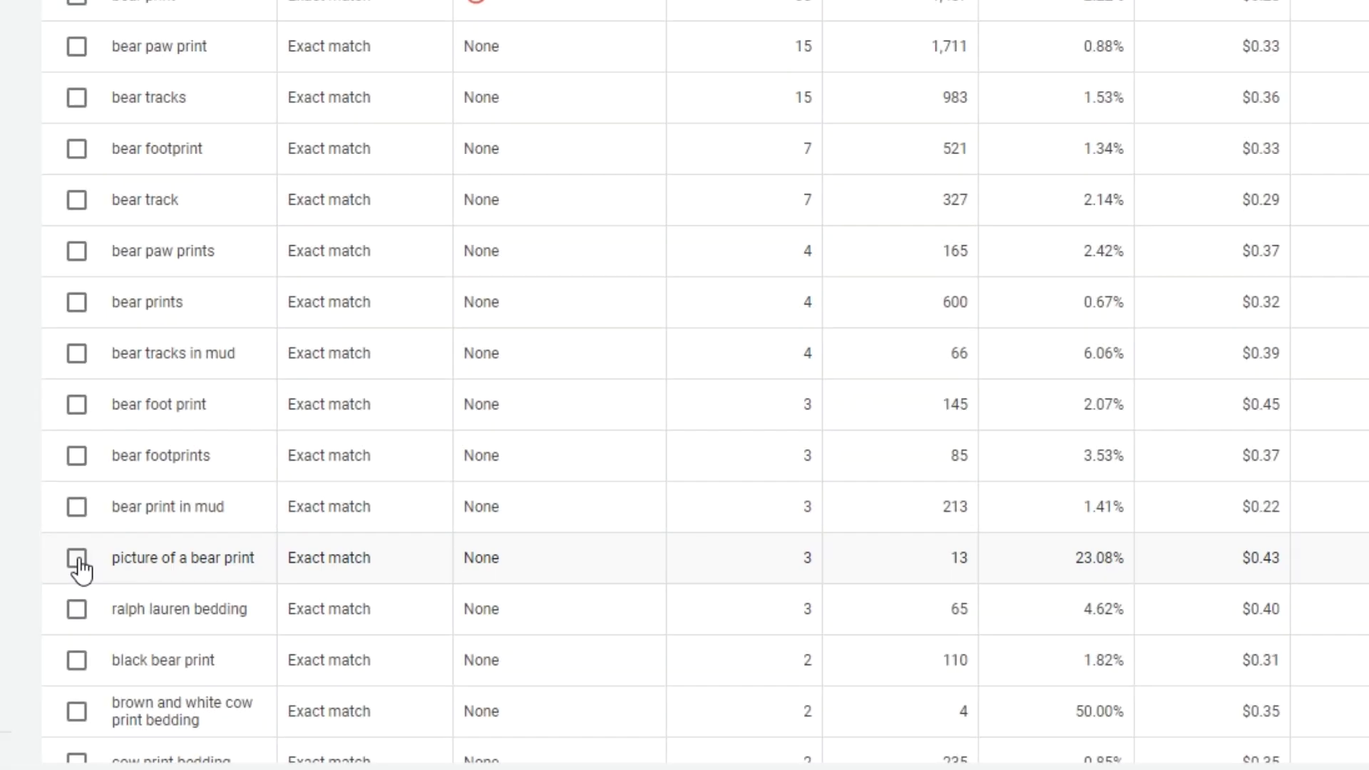
left_click(79, 561)
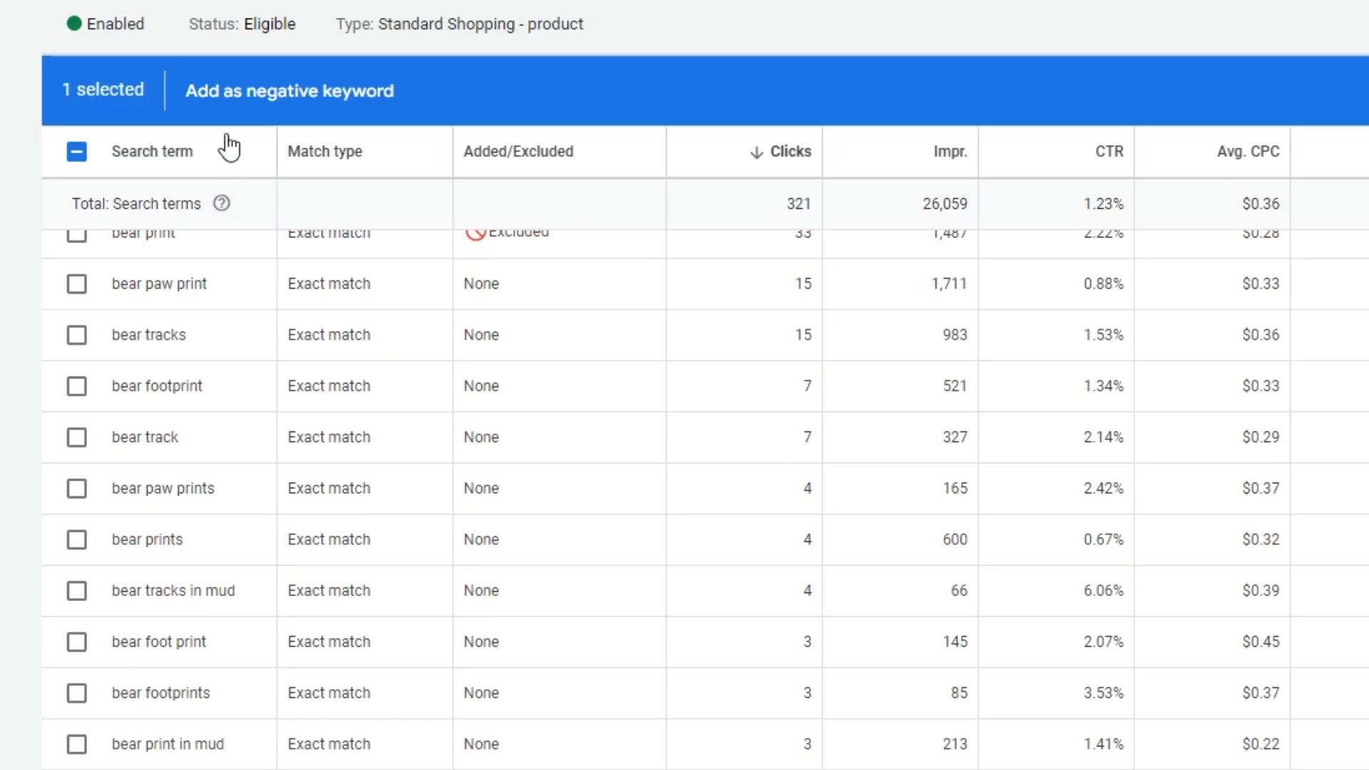
left_click(235, 103)
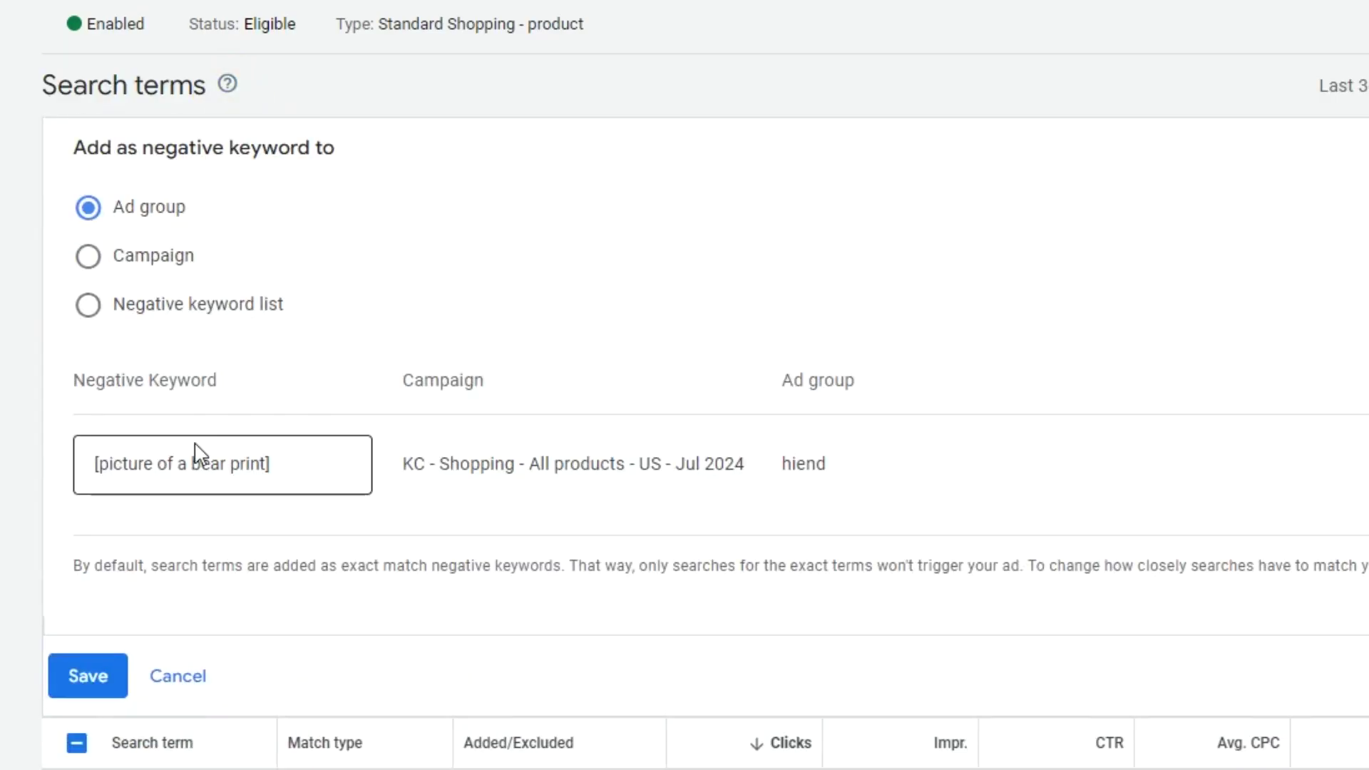
left_click_drag(159, 464, 442, 437)
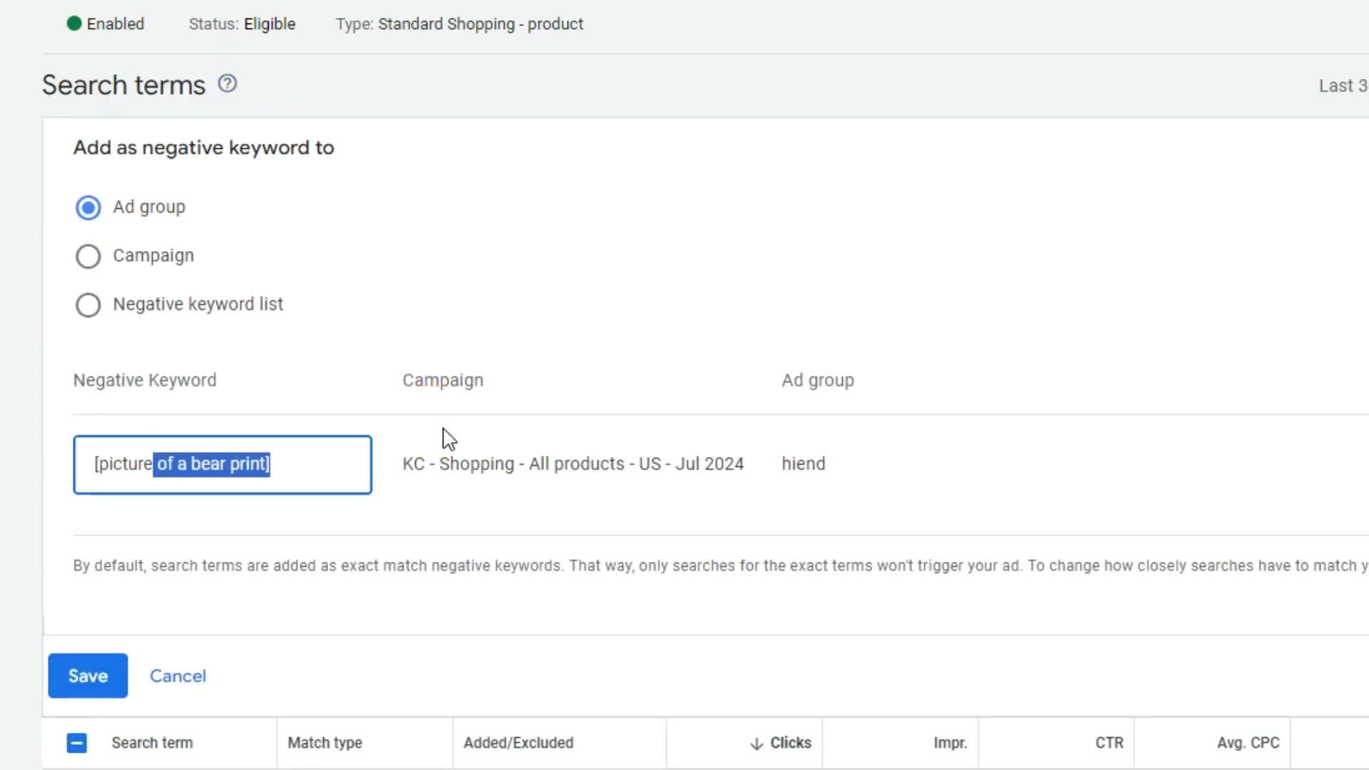
key("BackSpace")
left_click_drag(103, 464, 83, 474)
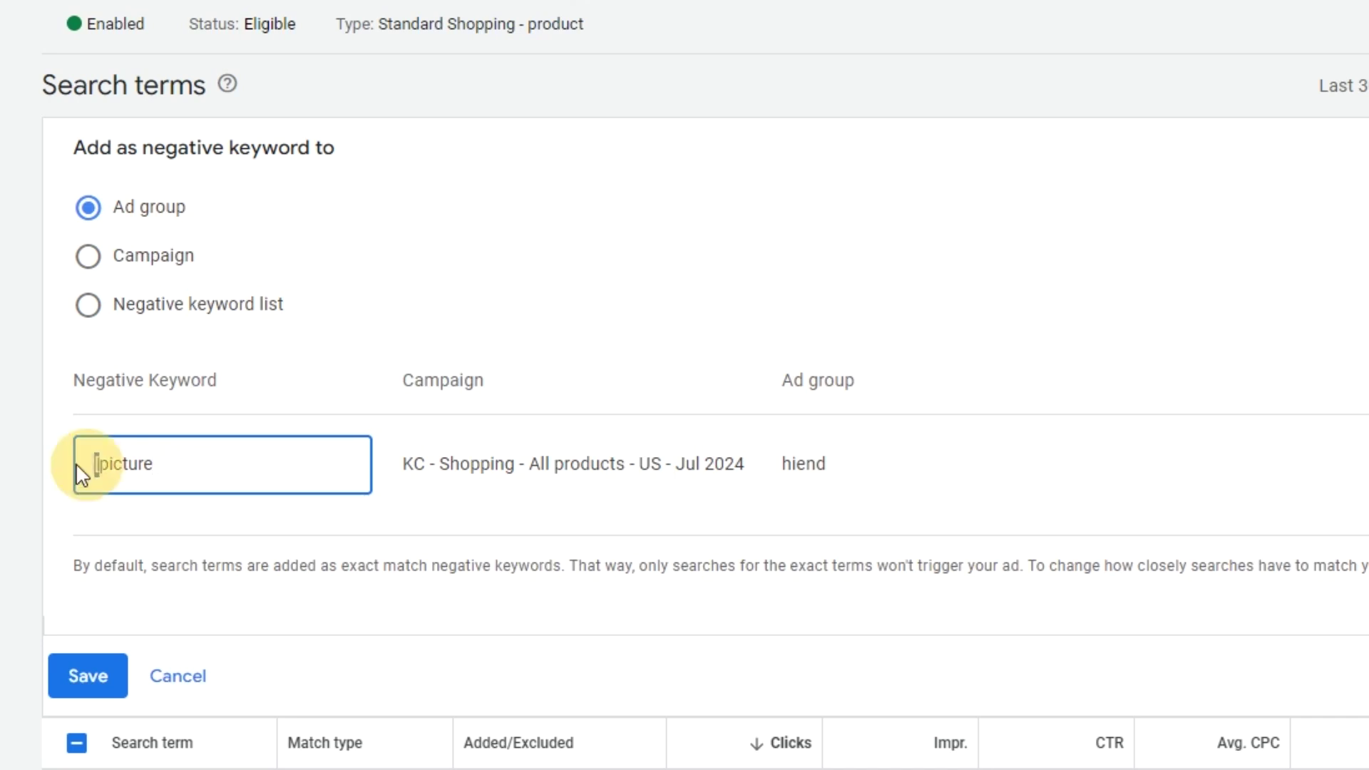
key("BackSpace")
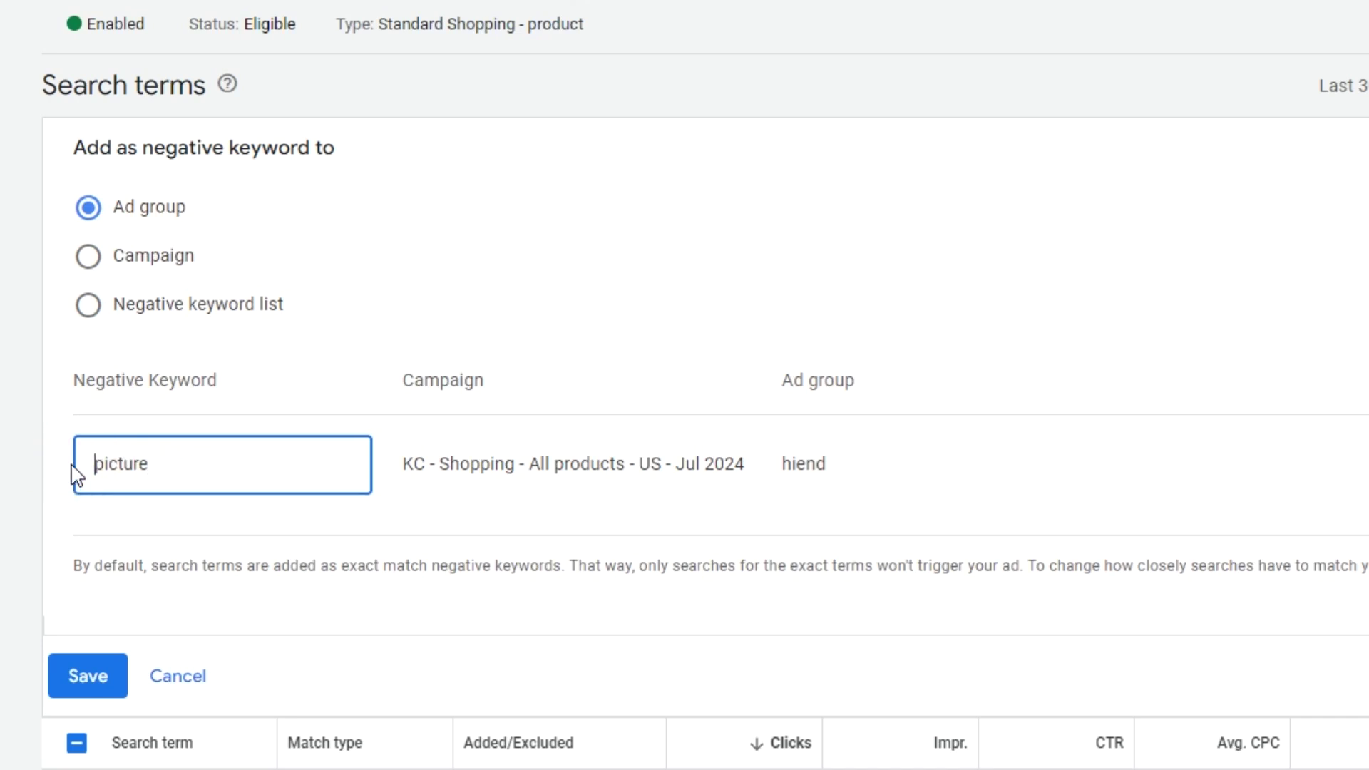